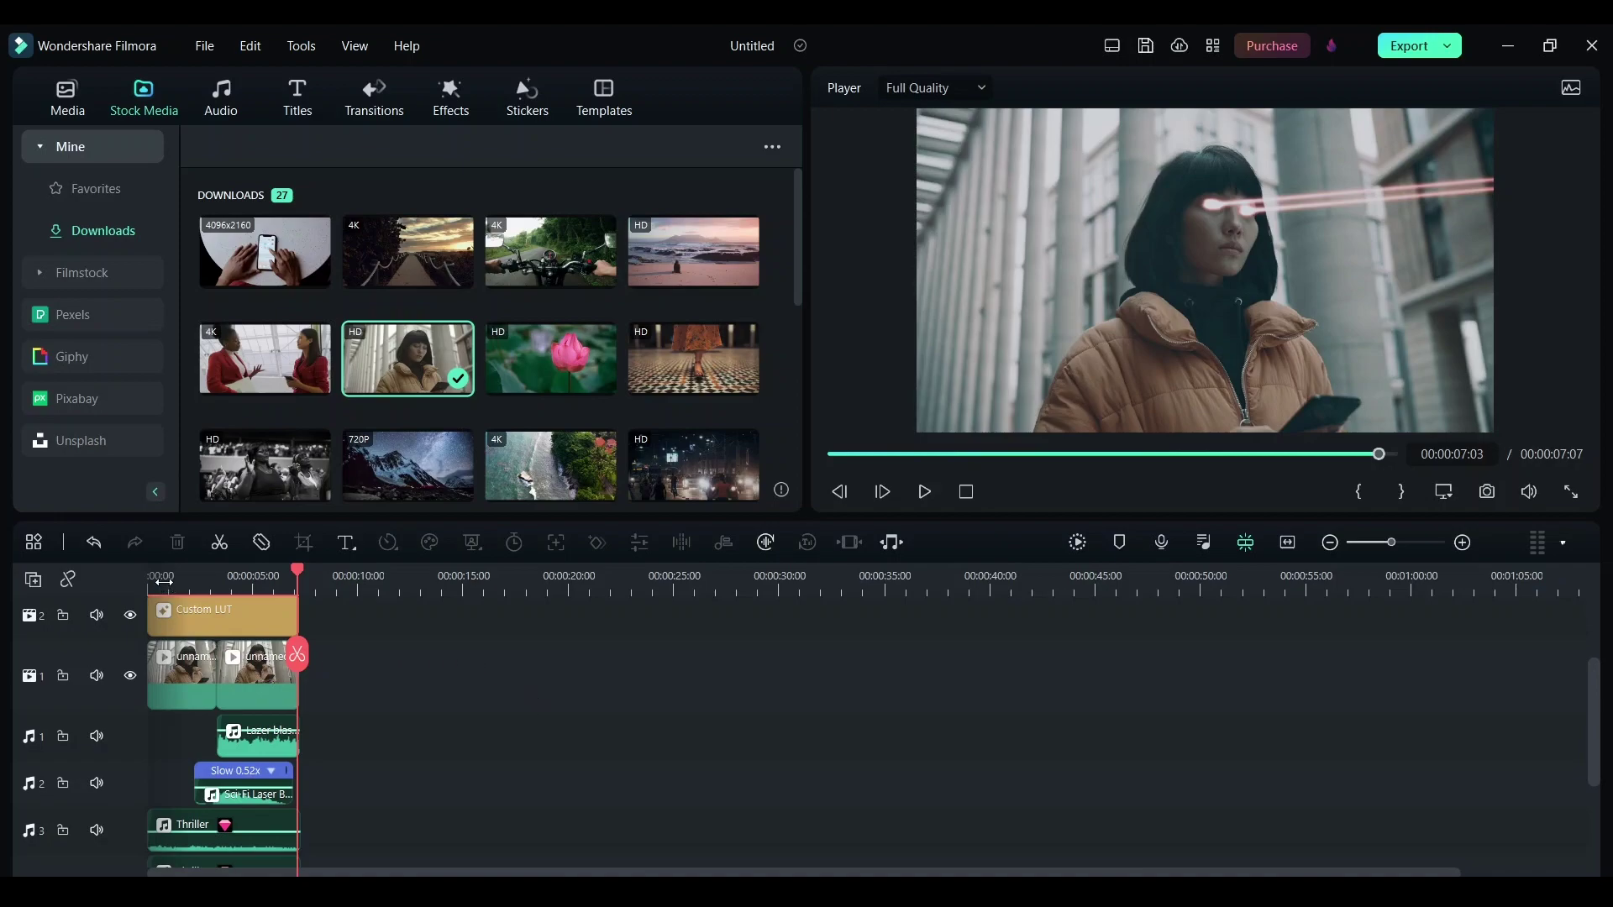
Play the finished project back from the start, then stop it
left_click_drag(159, 578, 148, 572)
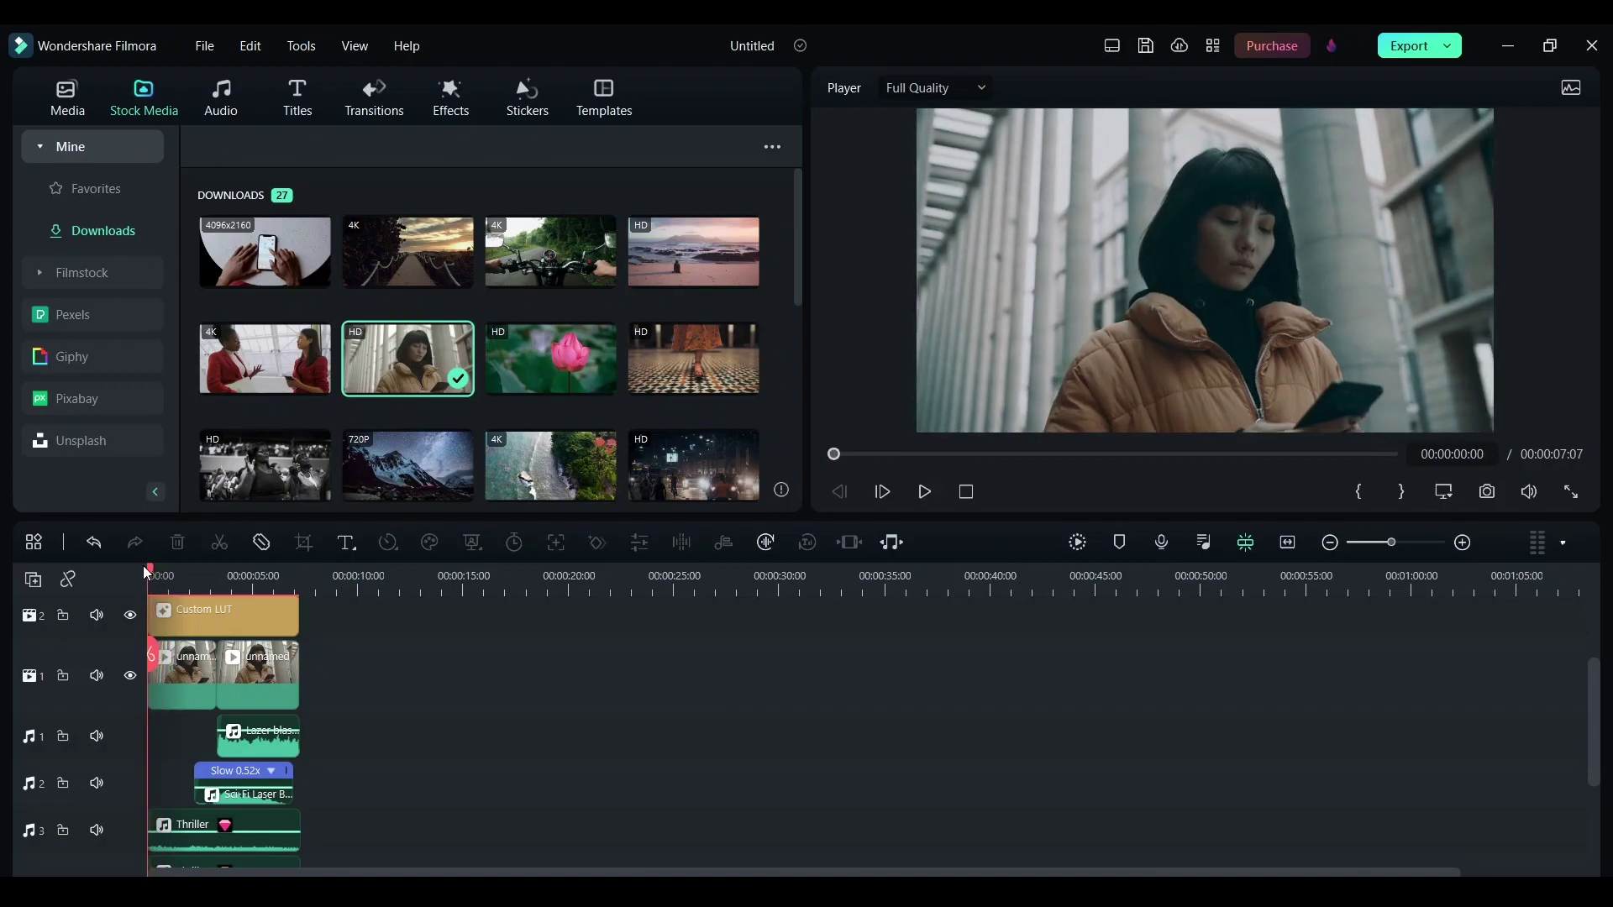
left_click(928, 493)
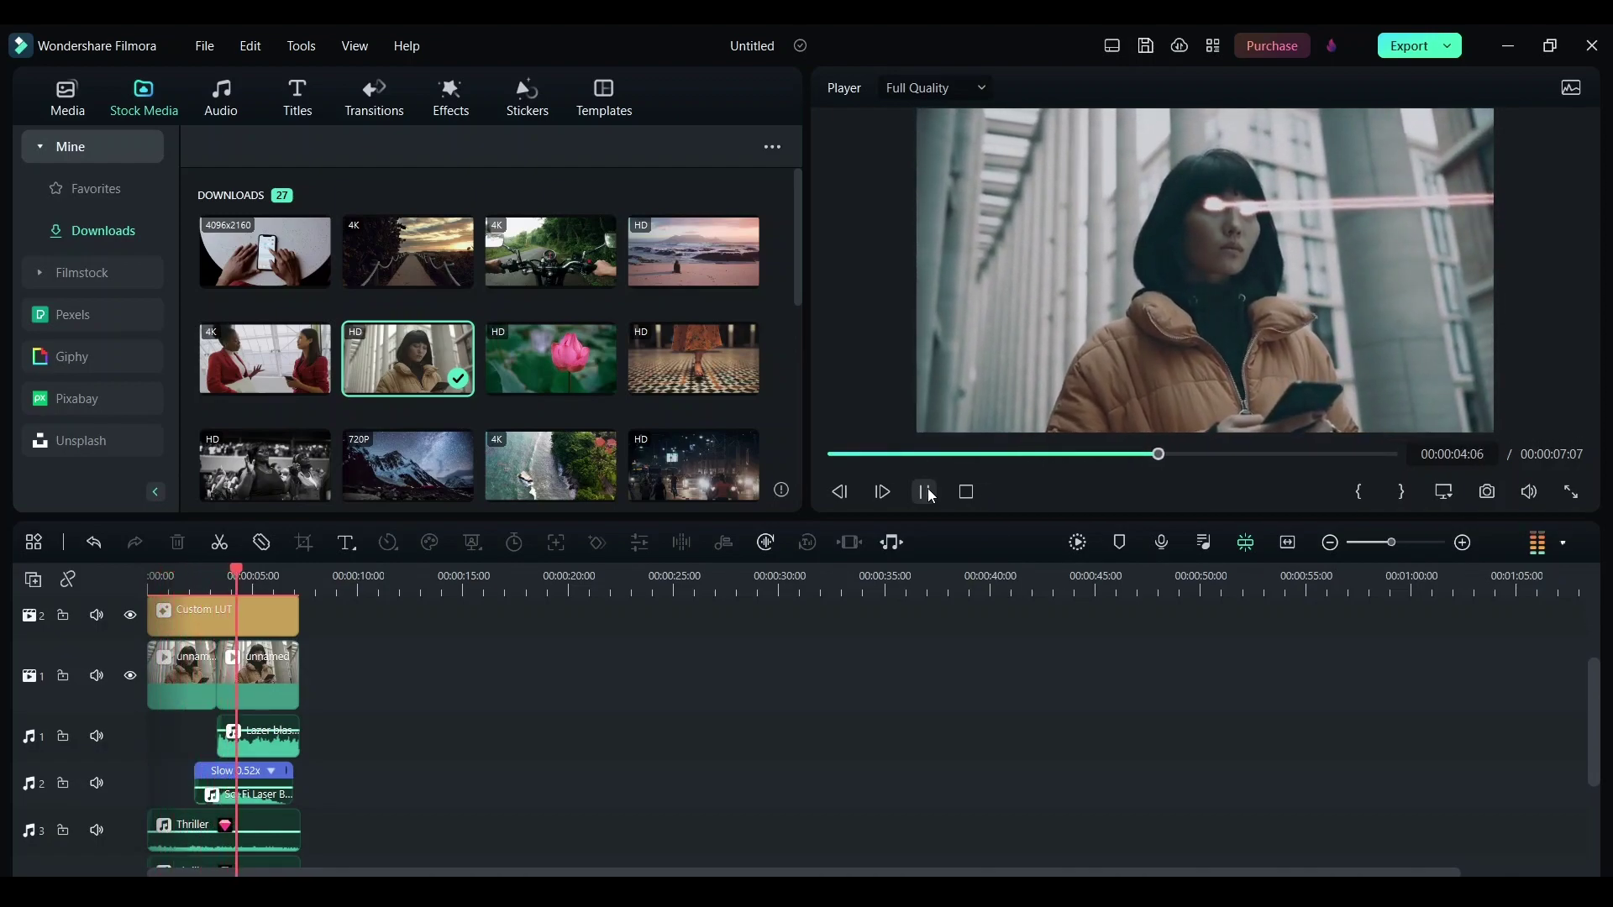
left_click(927, 492)
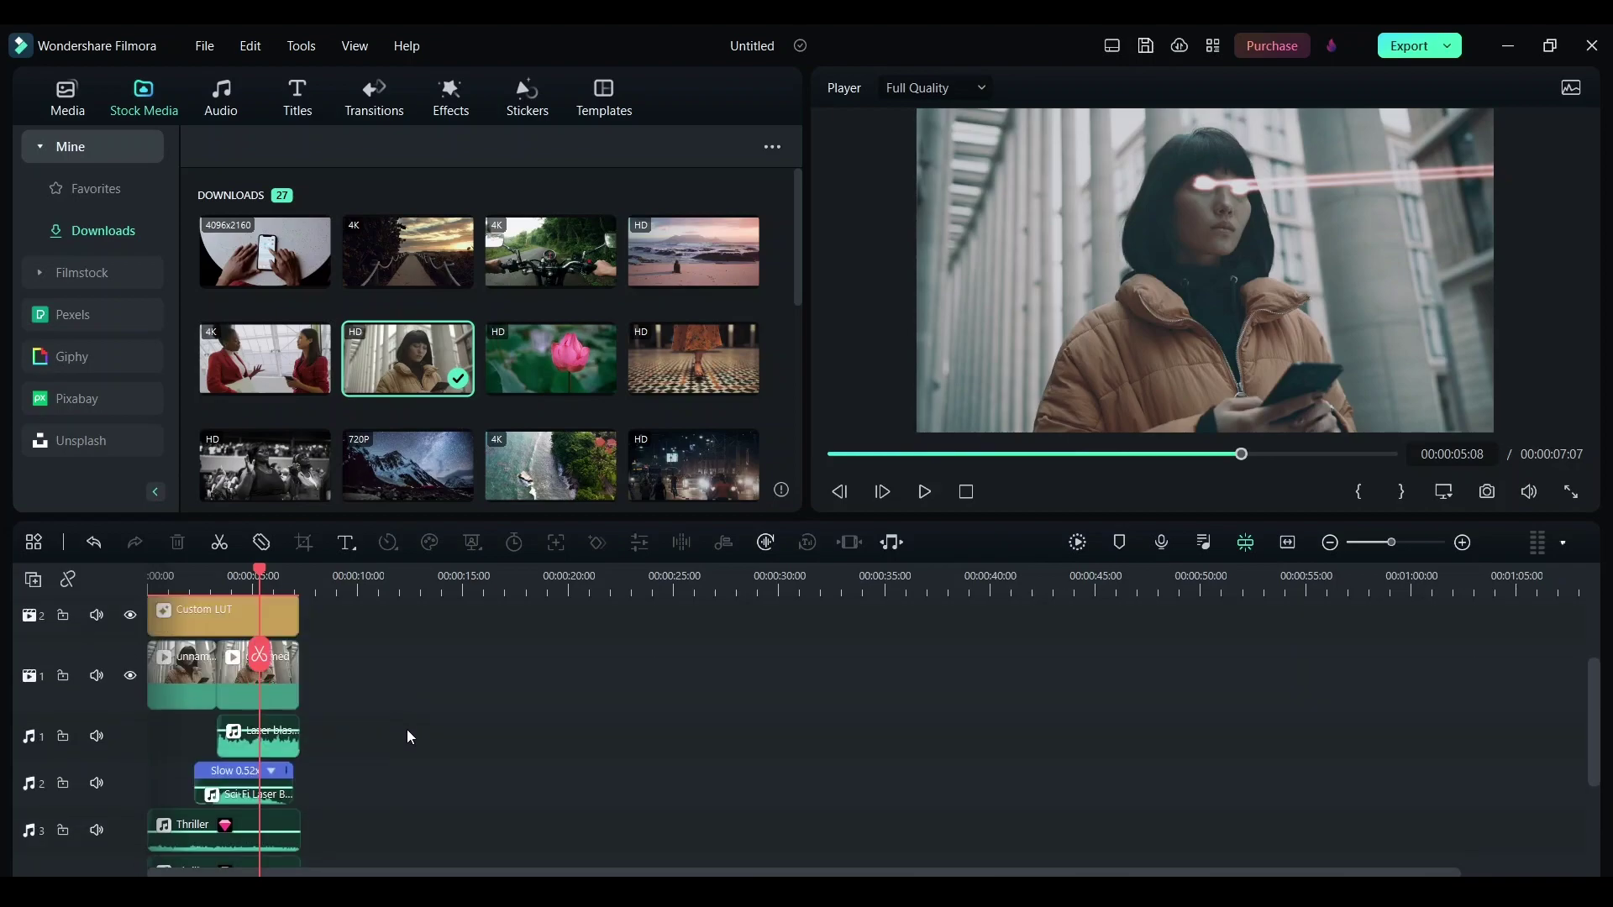
Clear the timeline and place the woman stock clip on video track 1
key("ctrl+a")
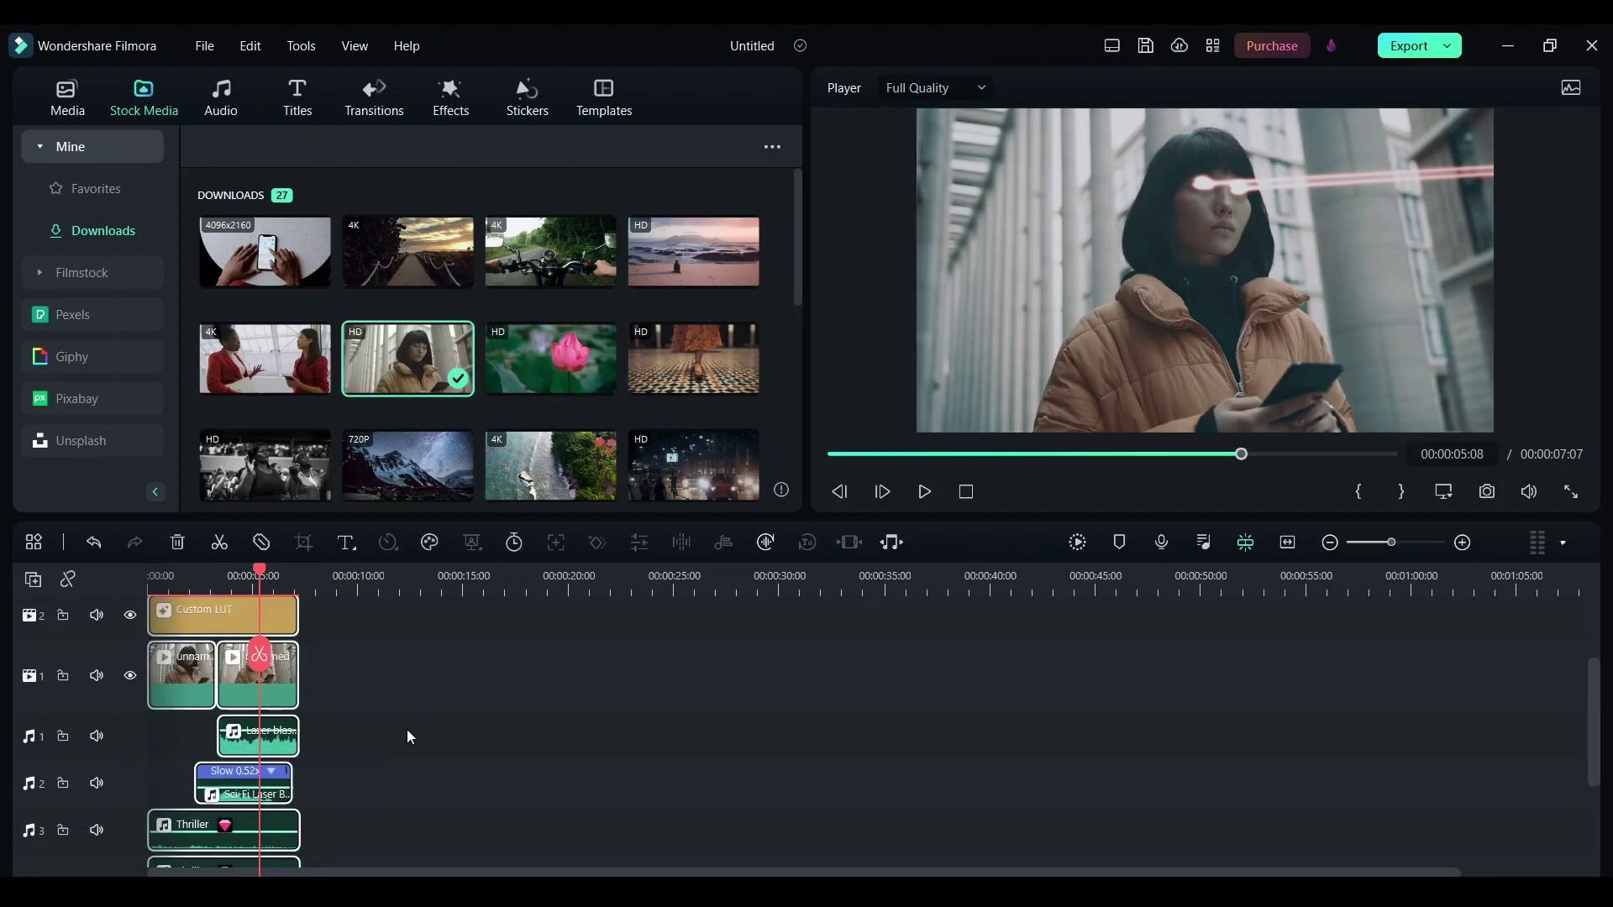
key("Delete")
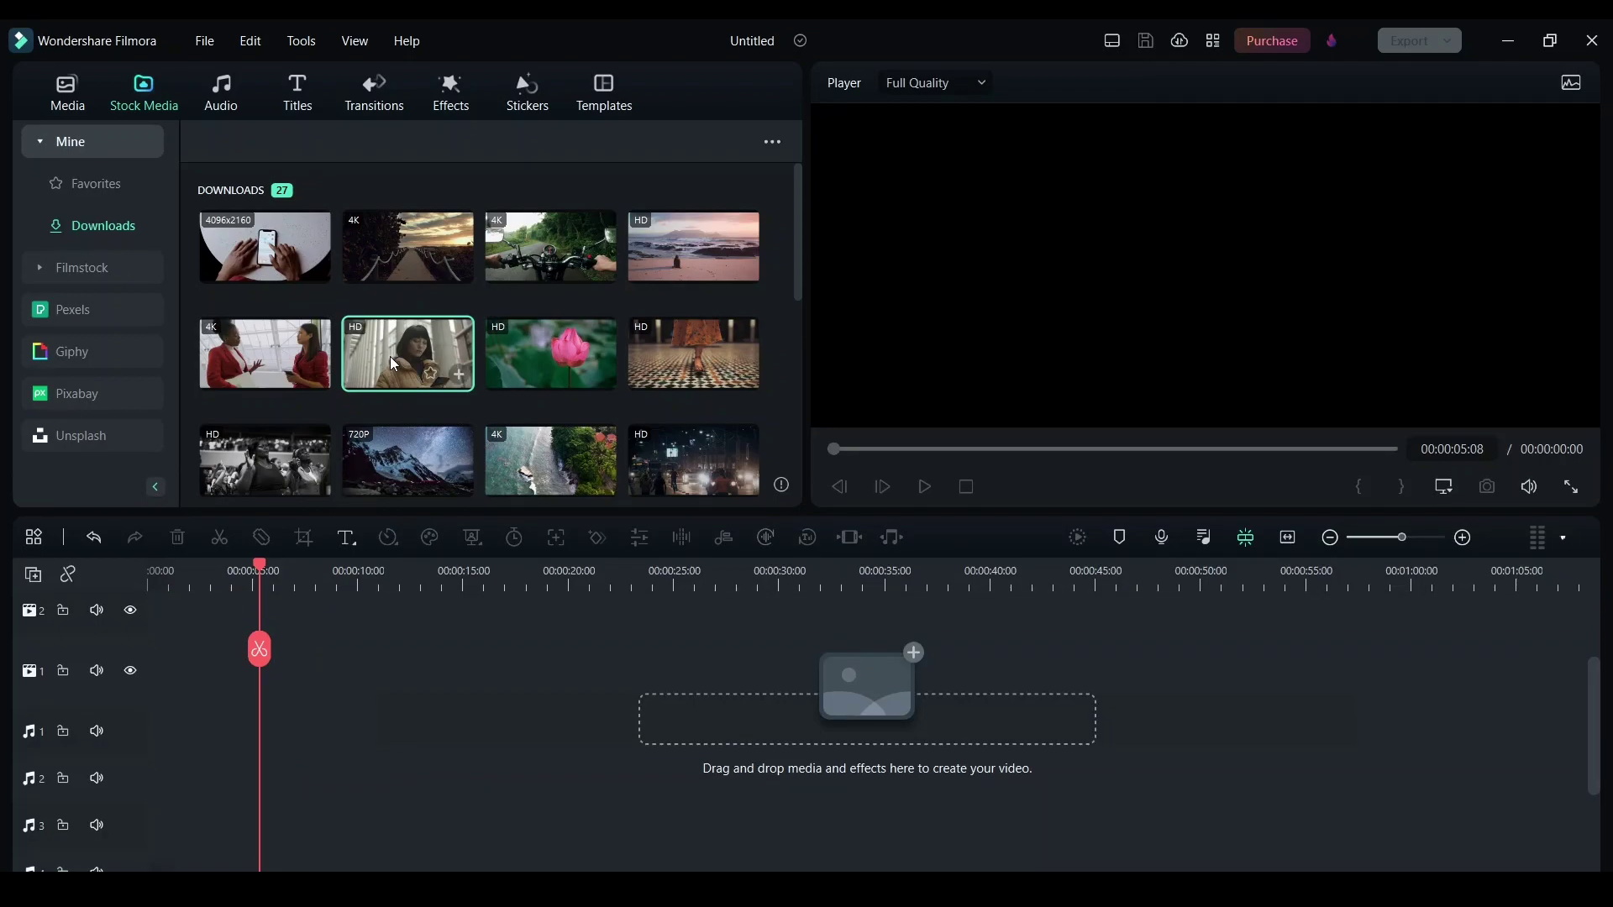
left_click_drag(394, 364, 160, 661)
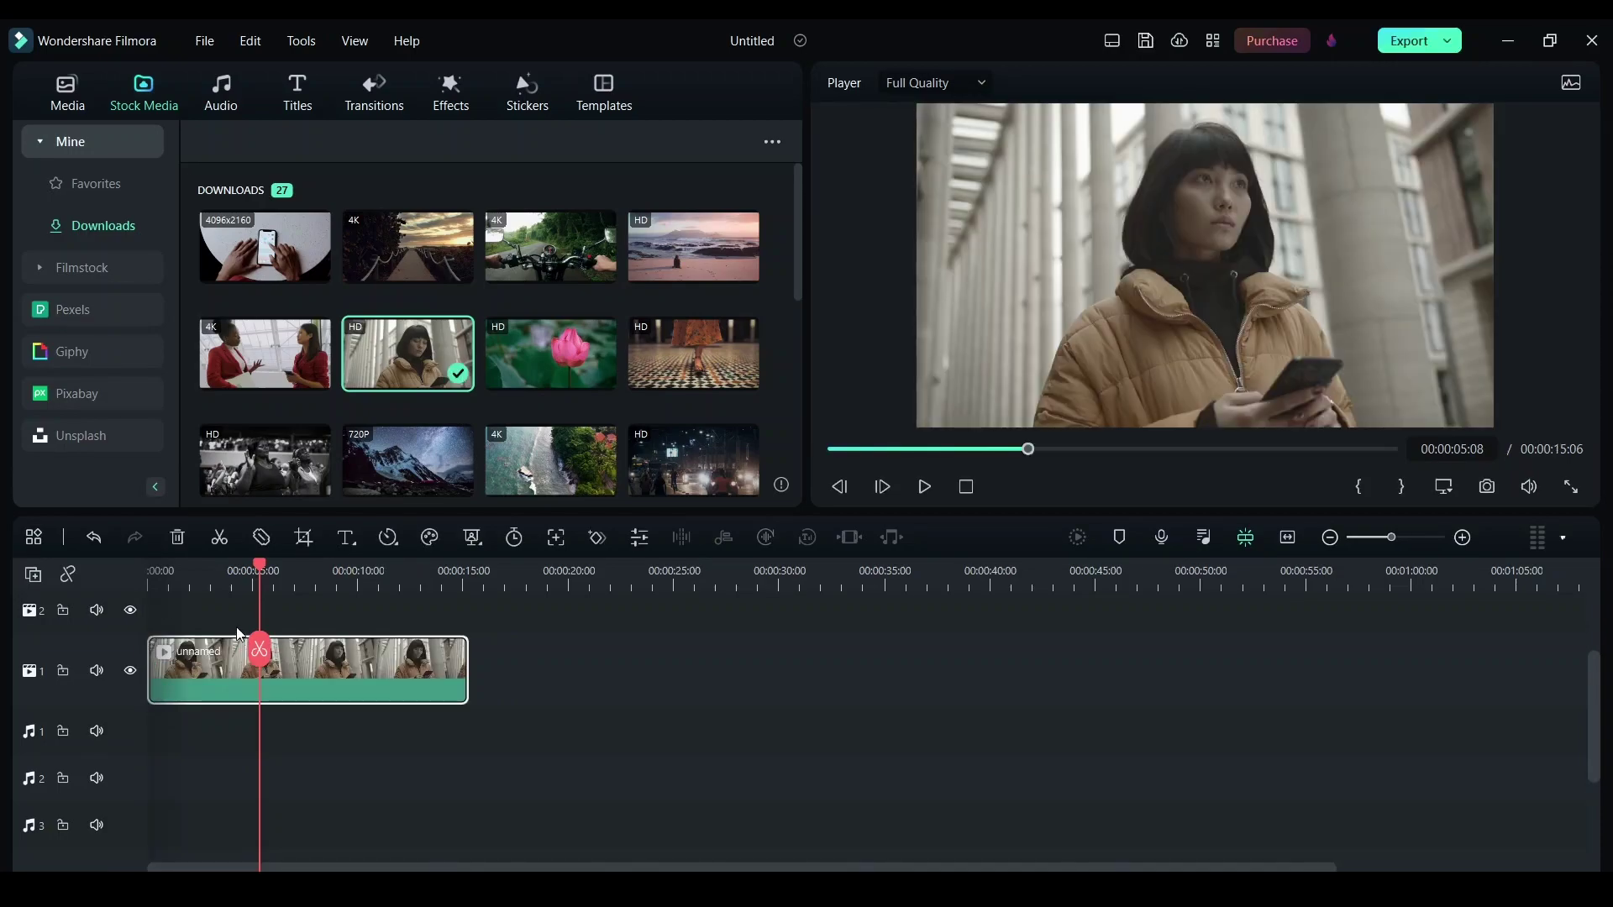
Split the clip at 00:00:05:21 and delete the remainder
left_click(153, 570)
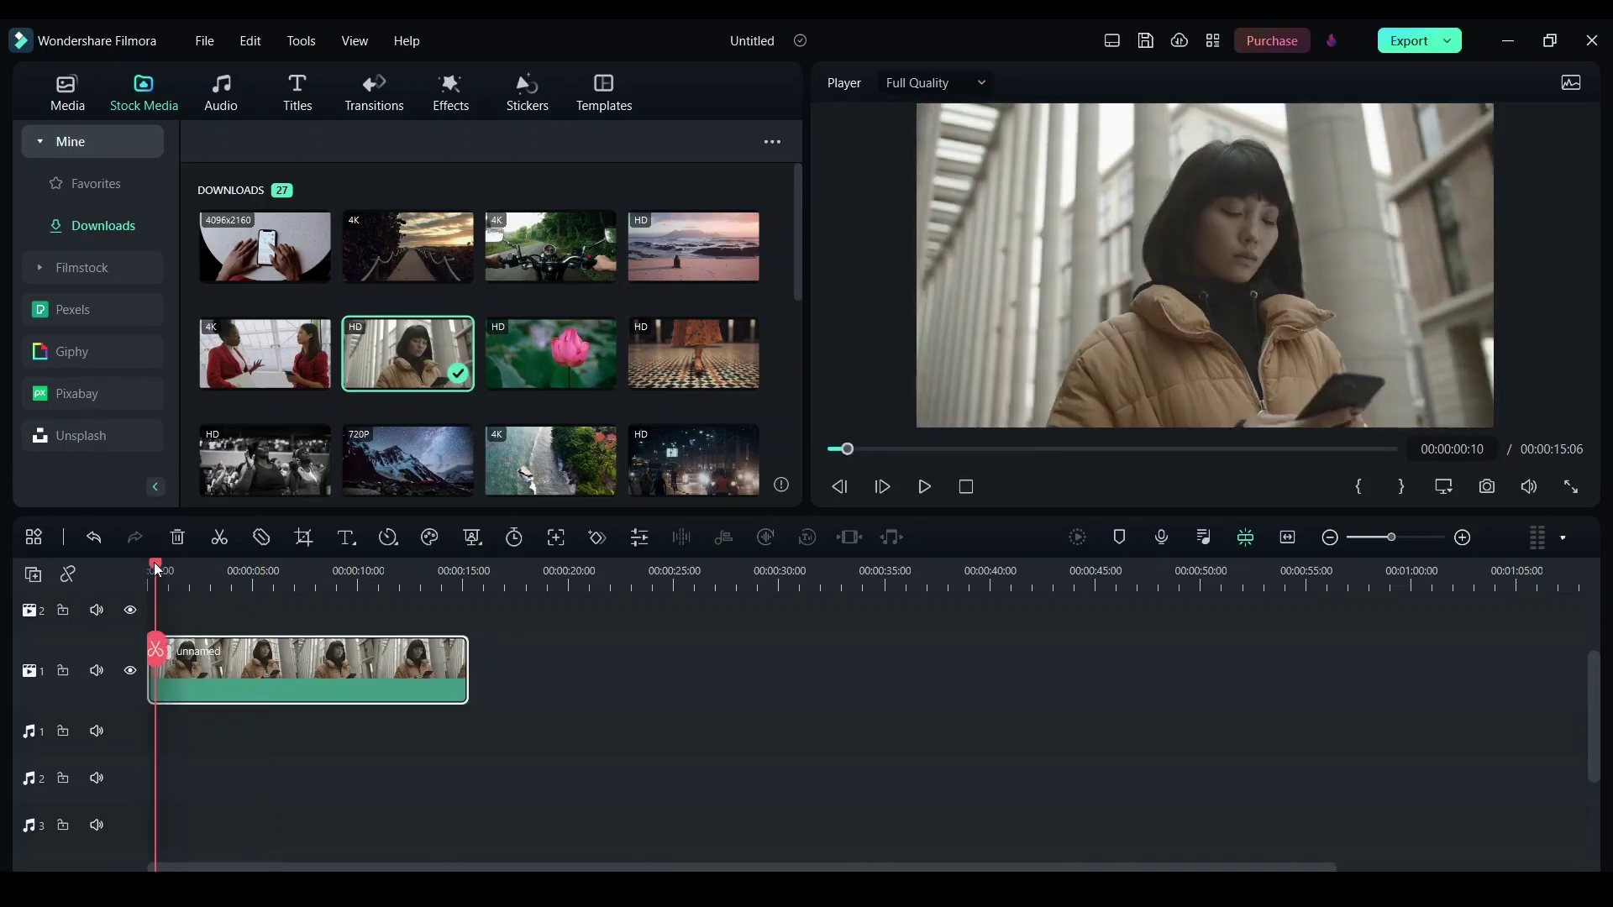
left_click_drag(154, 562, 272, 573)
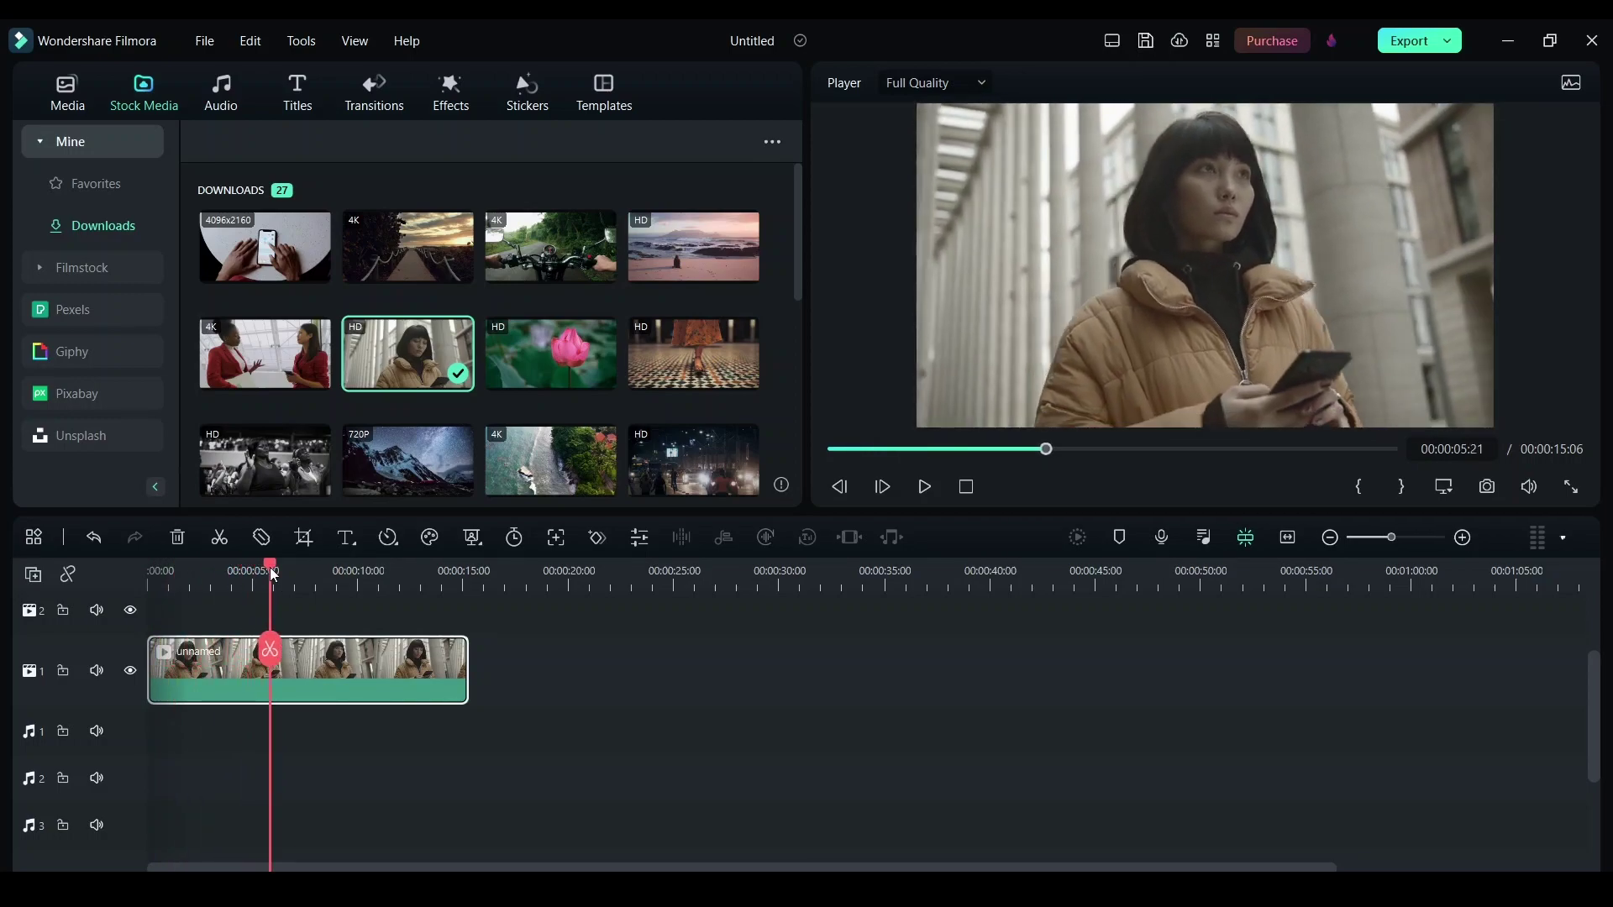
left_click(275, 652)
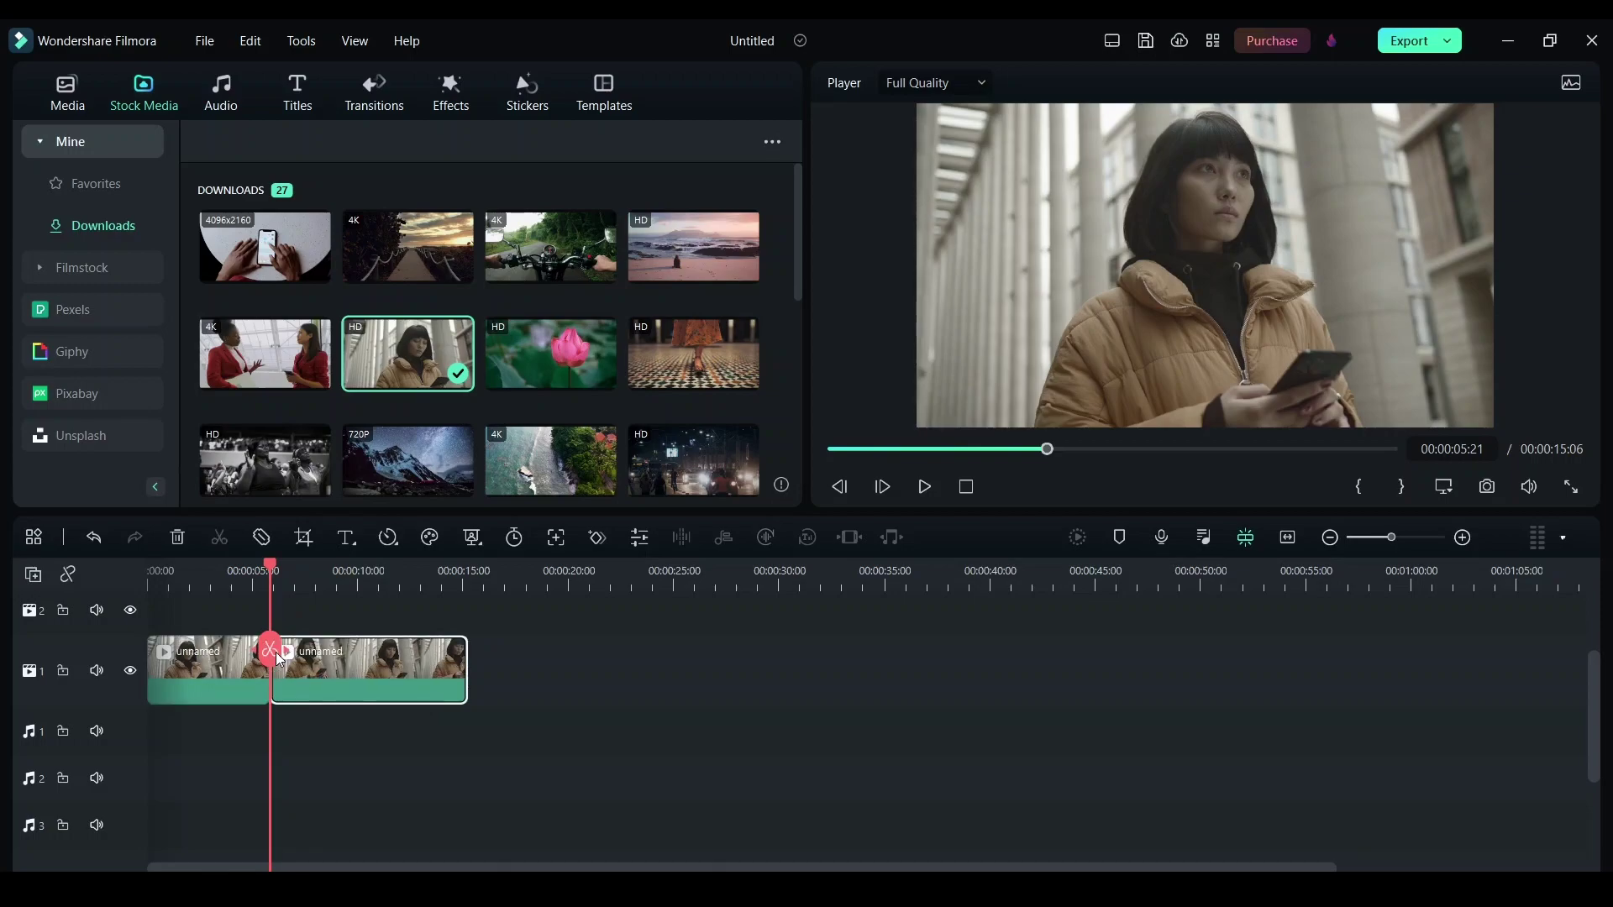
key("Delete")
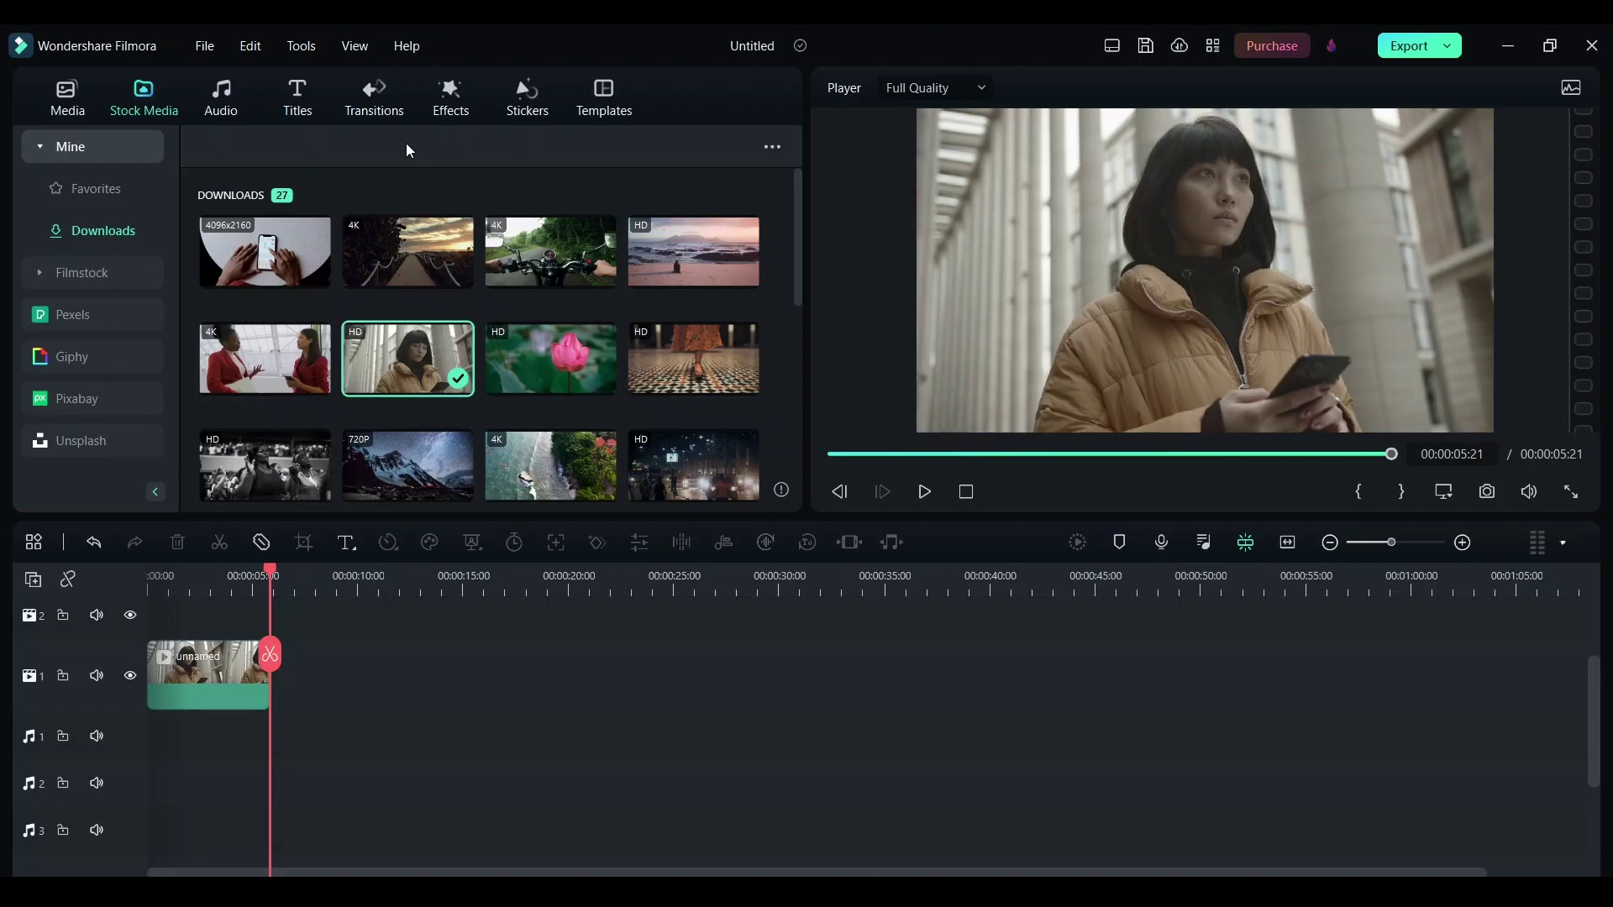
Show Effects > Video Effects > AI Portrait, scrolled down to Laser Eyes 2
left_click(452, 112)
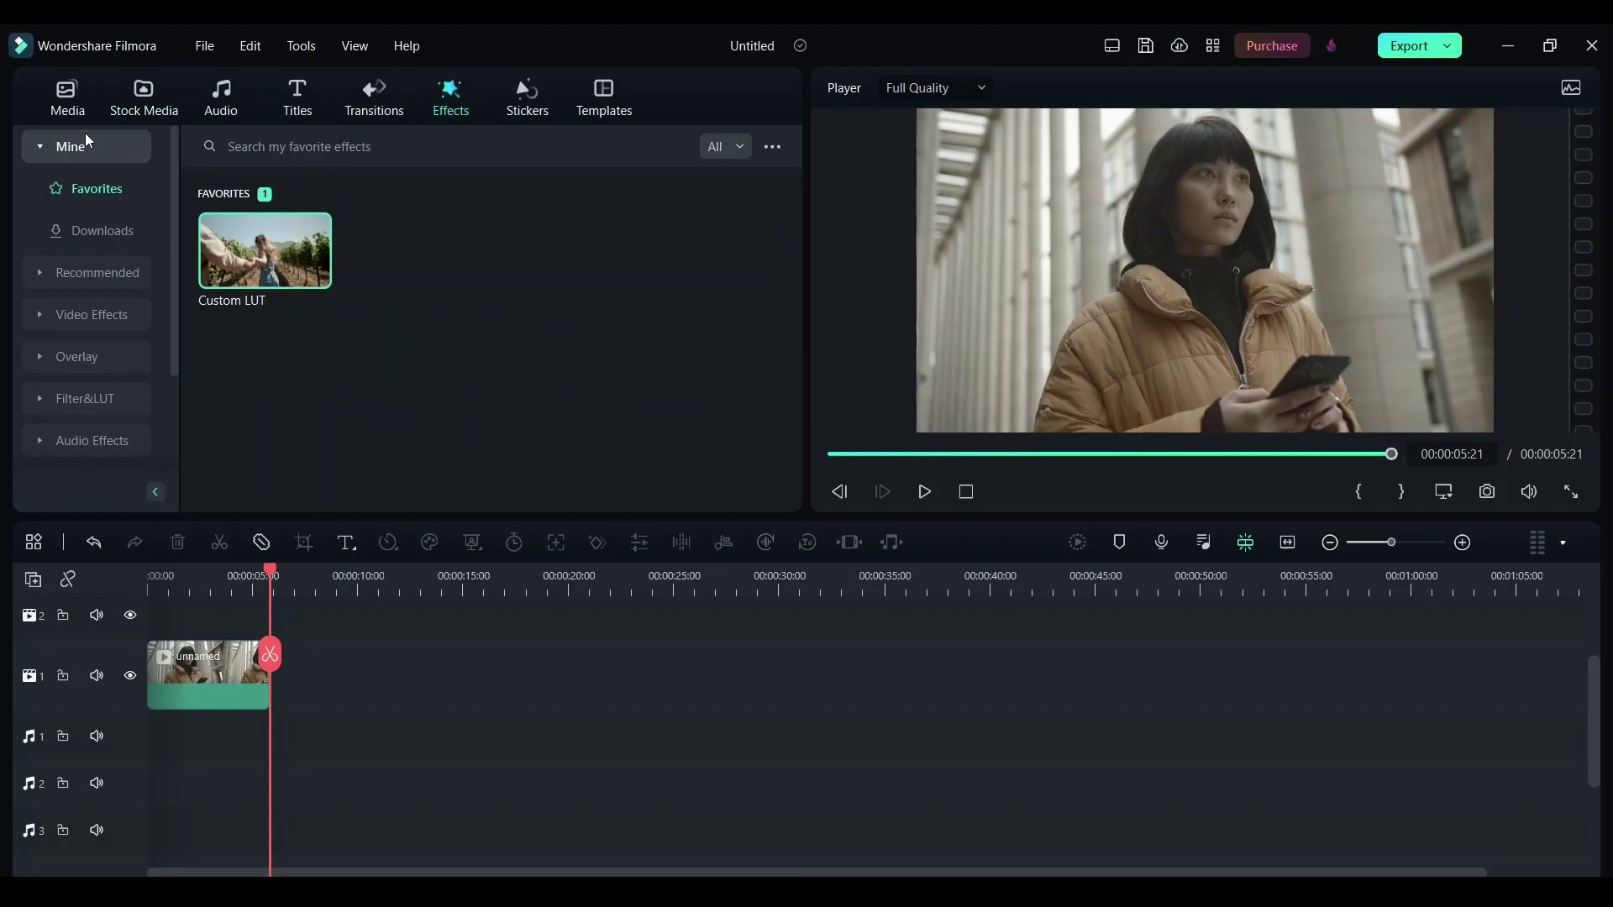
left_click(87, 315)
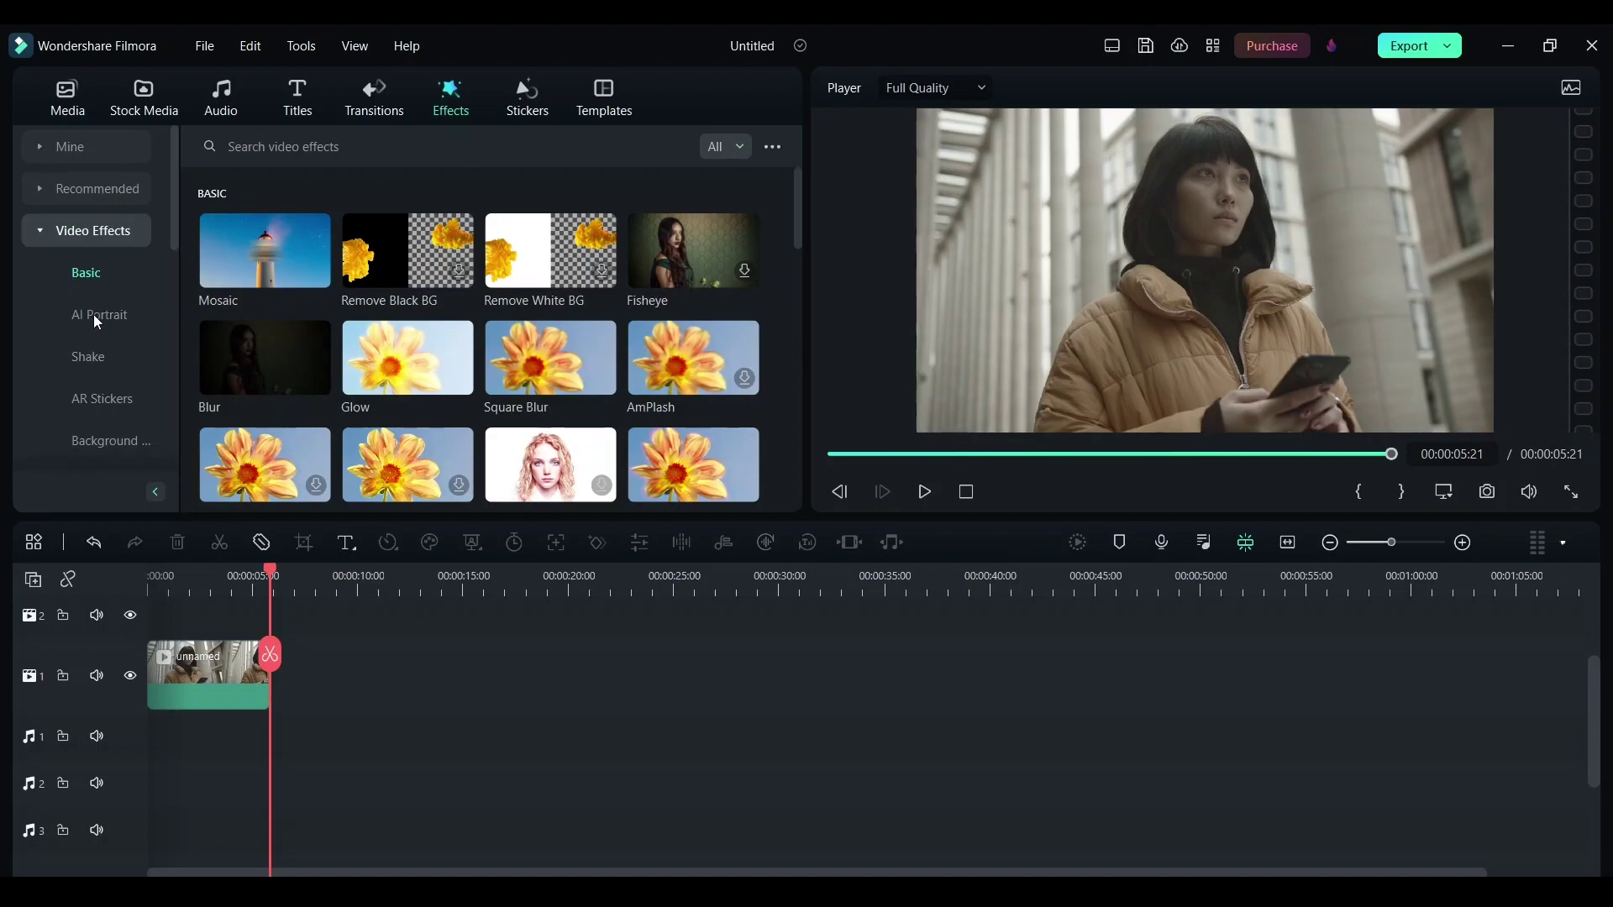
left_click(93, 314)
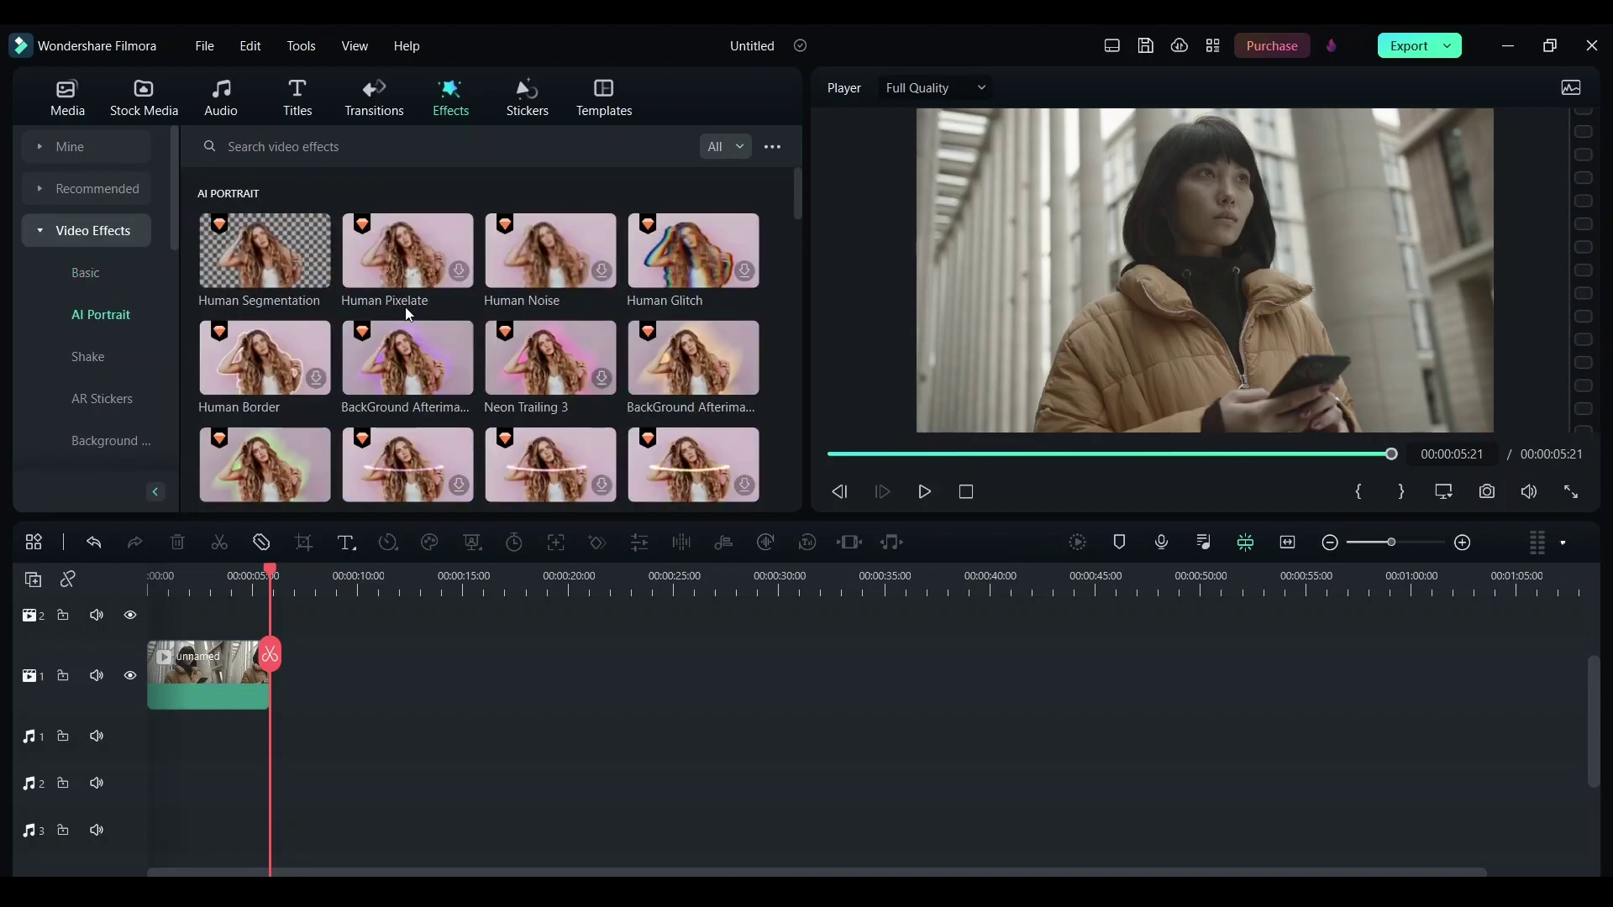
scroll(472, 291, "down", 10)
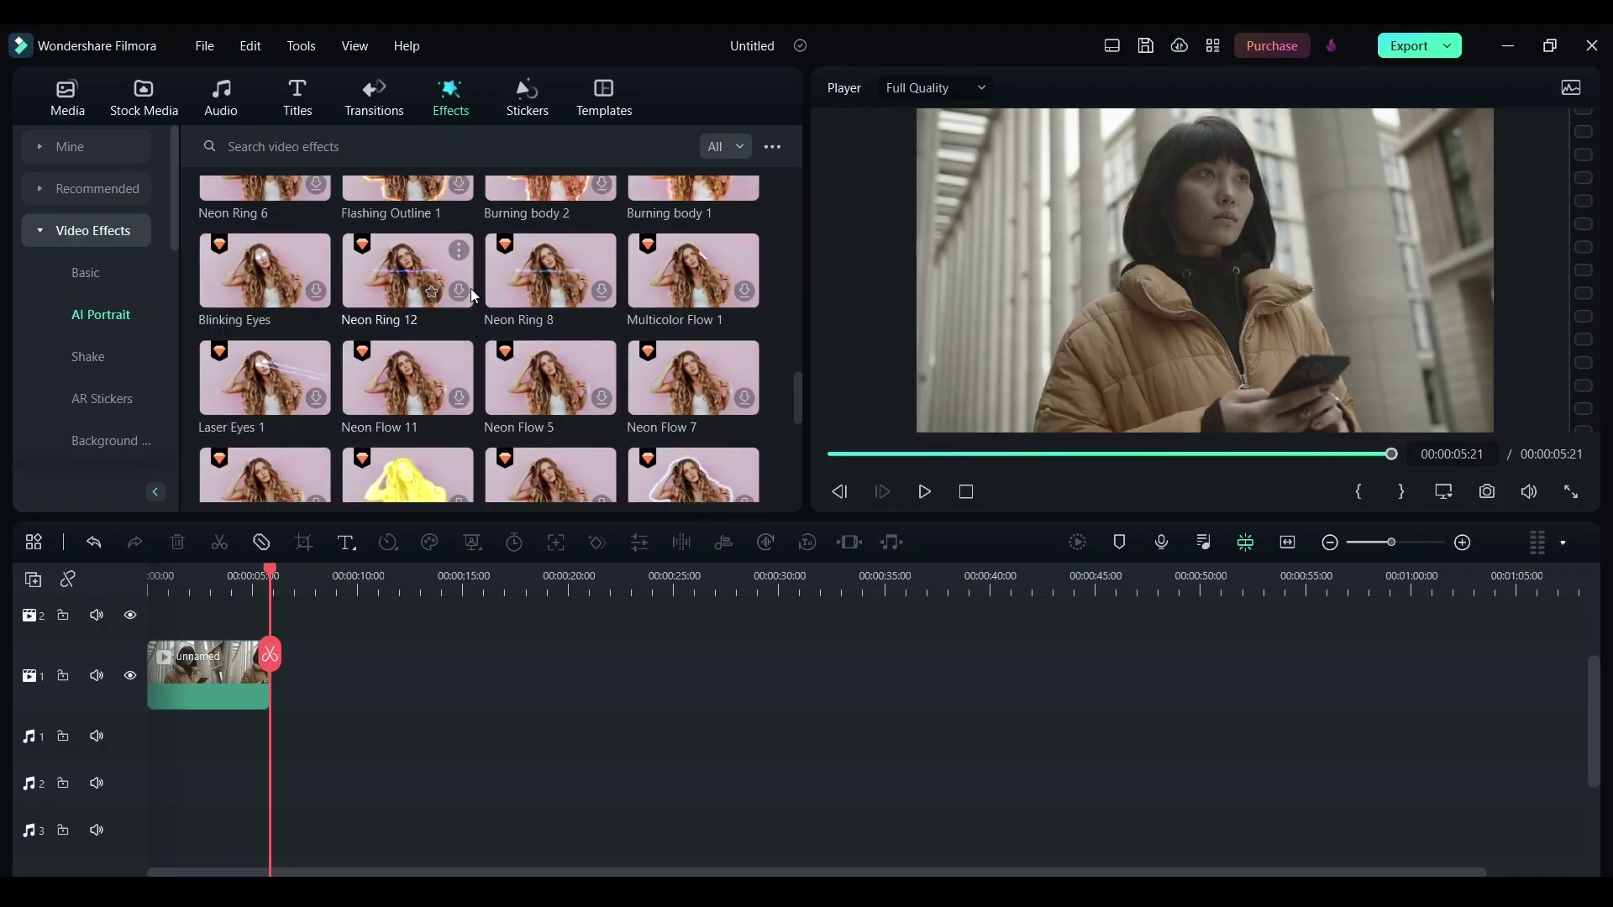
scroll(470, 289, "down", 15)
scroll(471, 289, "up", 20)
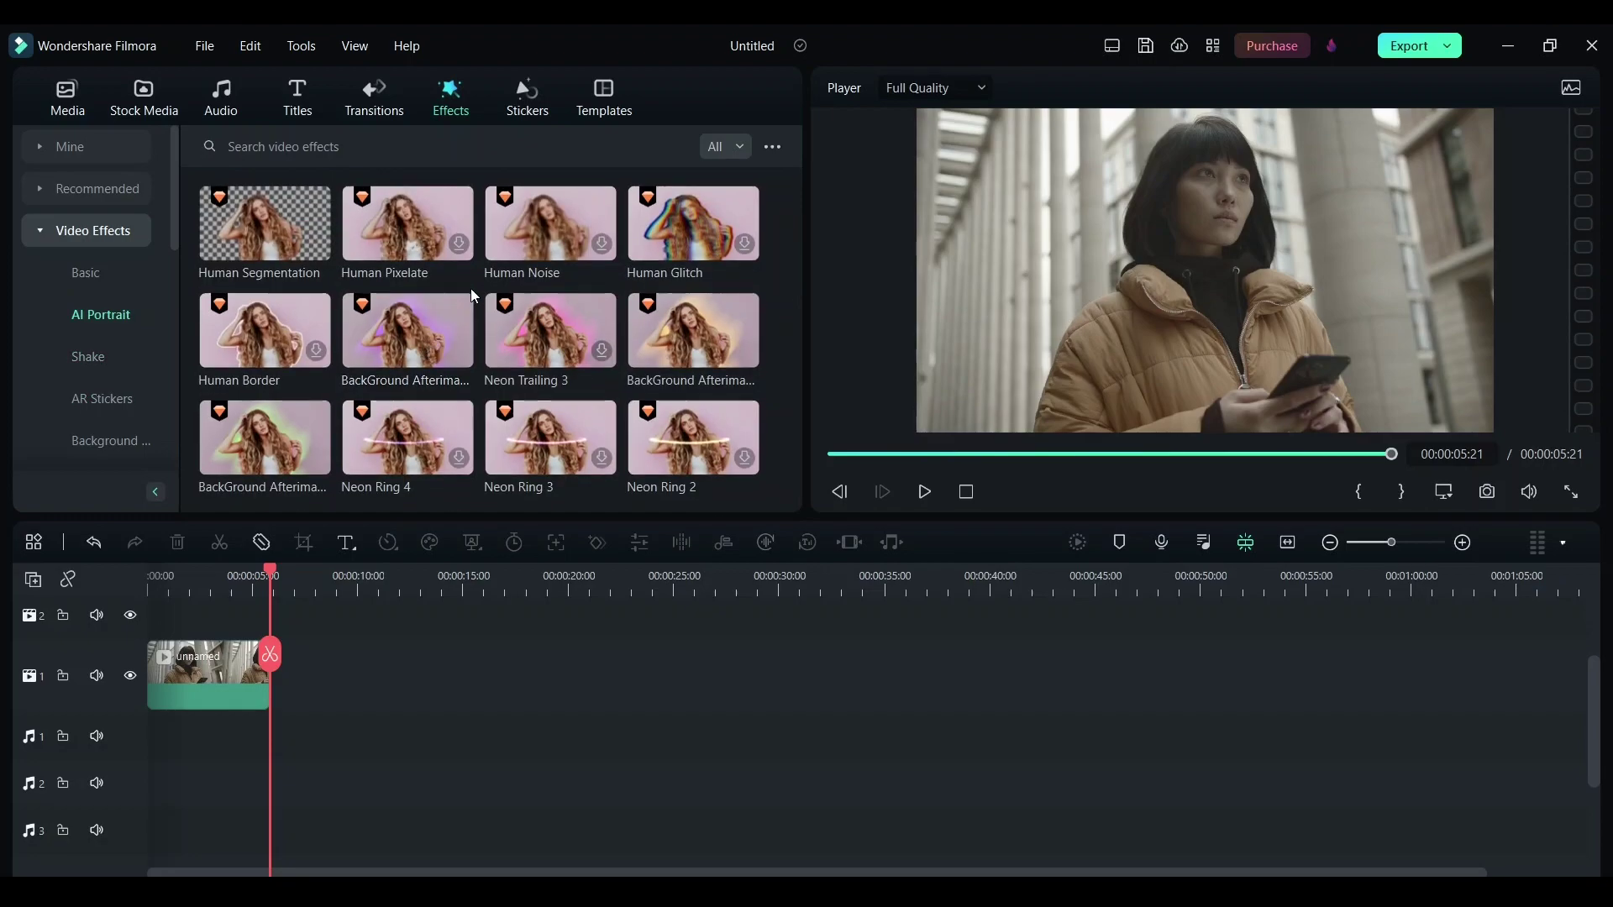
scroll(471, 289, "down", 8)
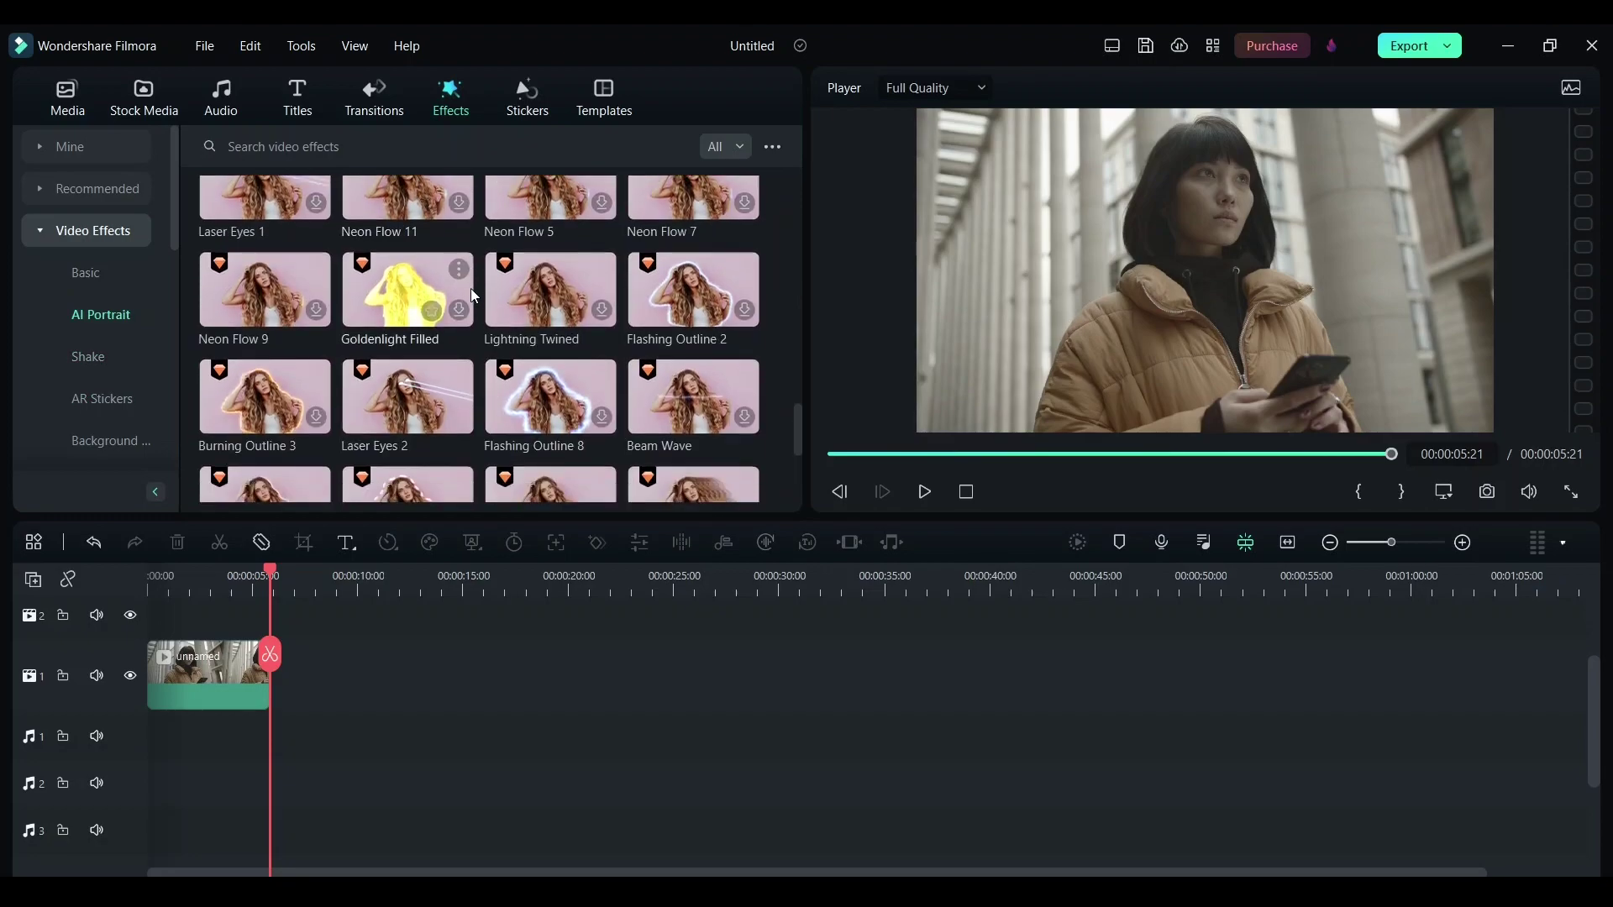
scroll(473, 294, "down", 3)
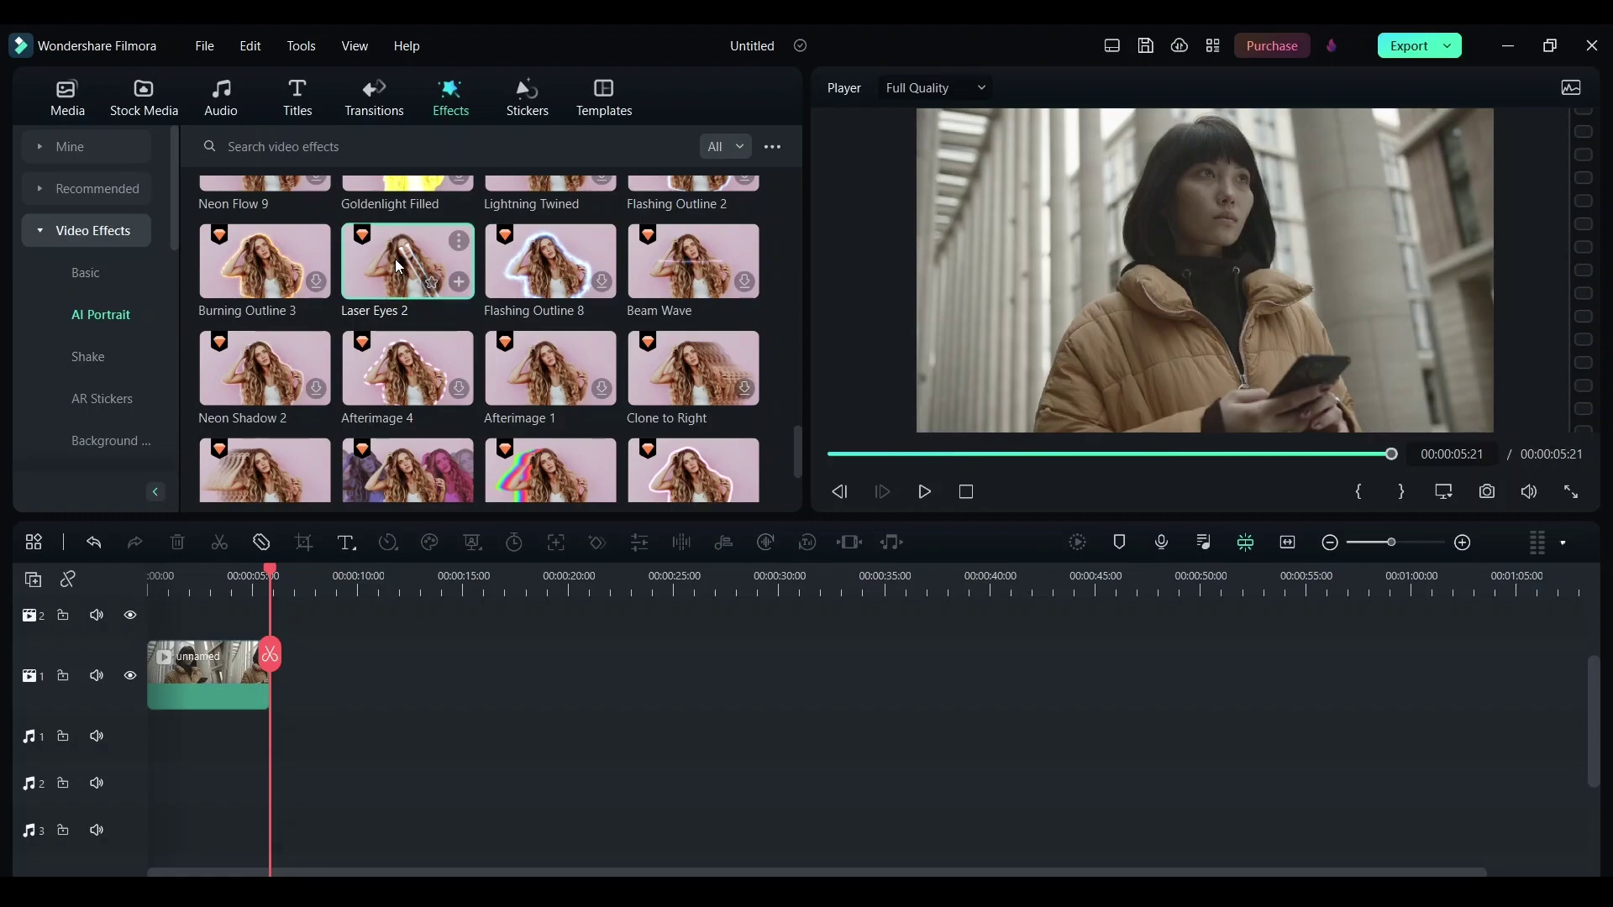
Drop Laser Eyes 2 on track 2, shift it later, and select it at about two seconds
left_click_drag(394, 259, 206, 631)
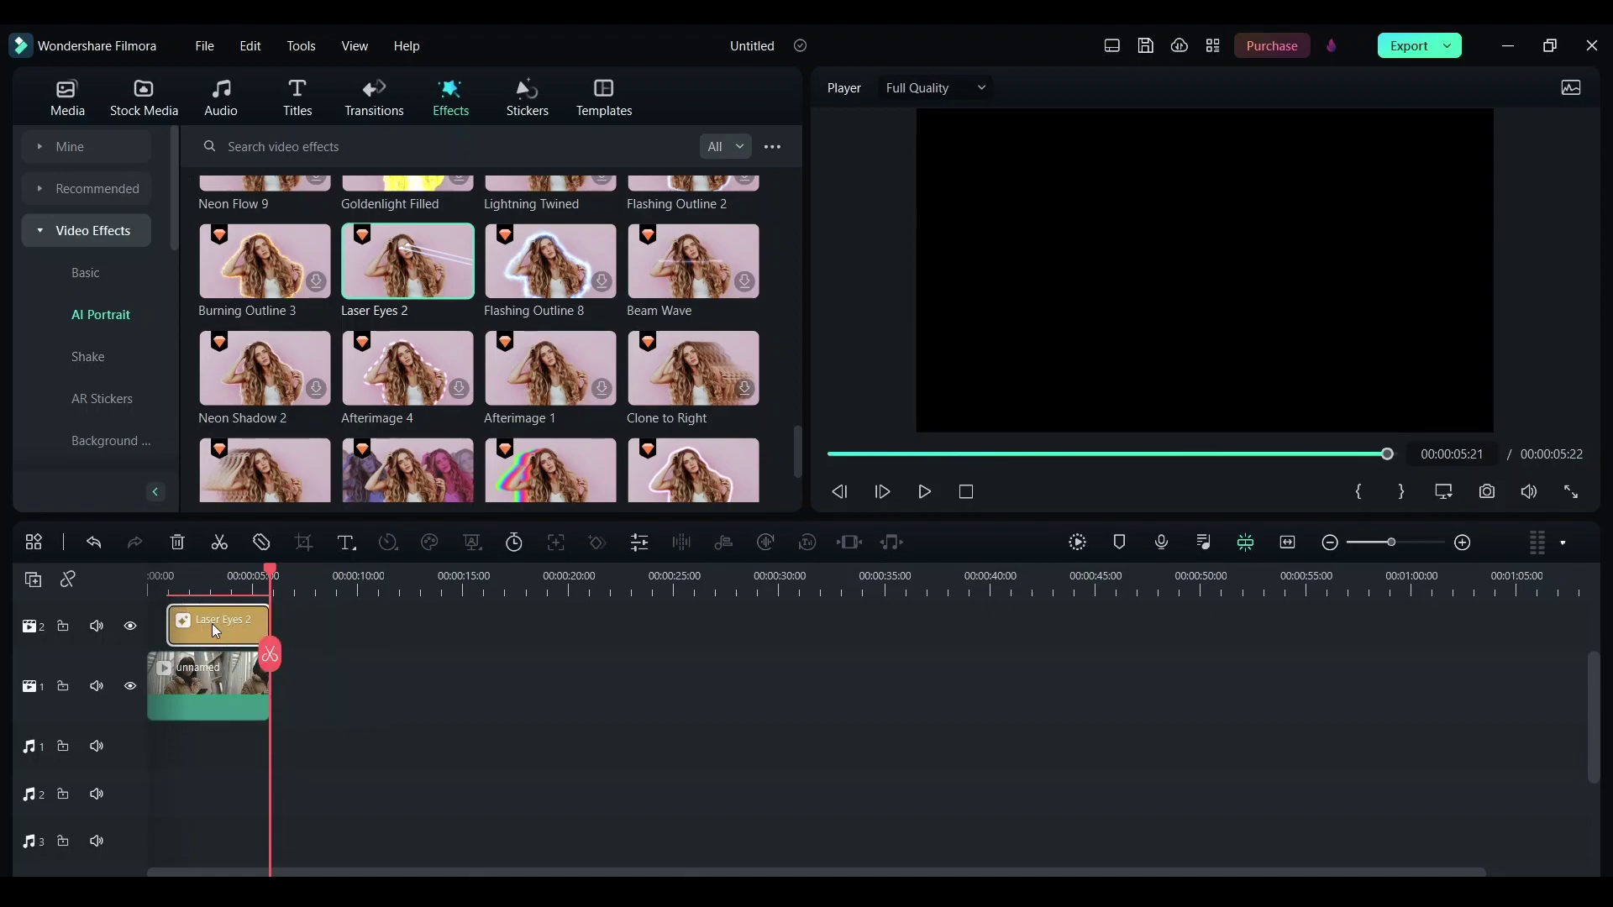
left_click_drag(214, 626, 249, 626)
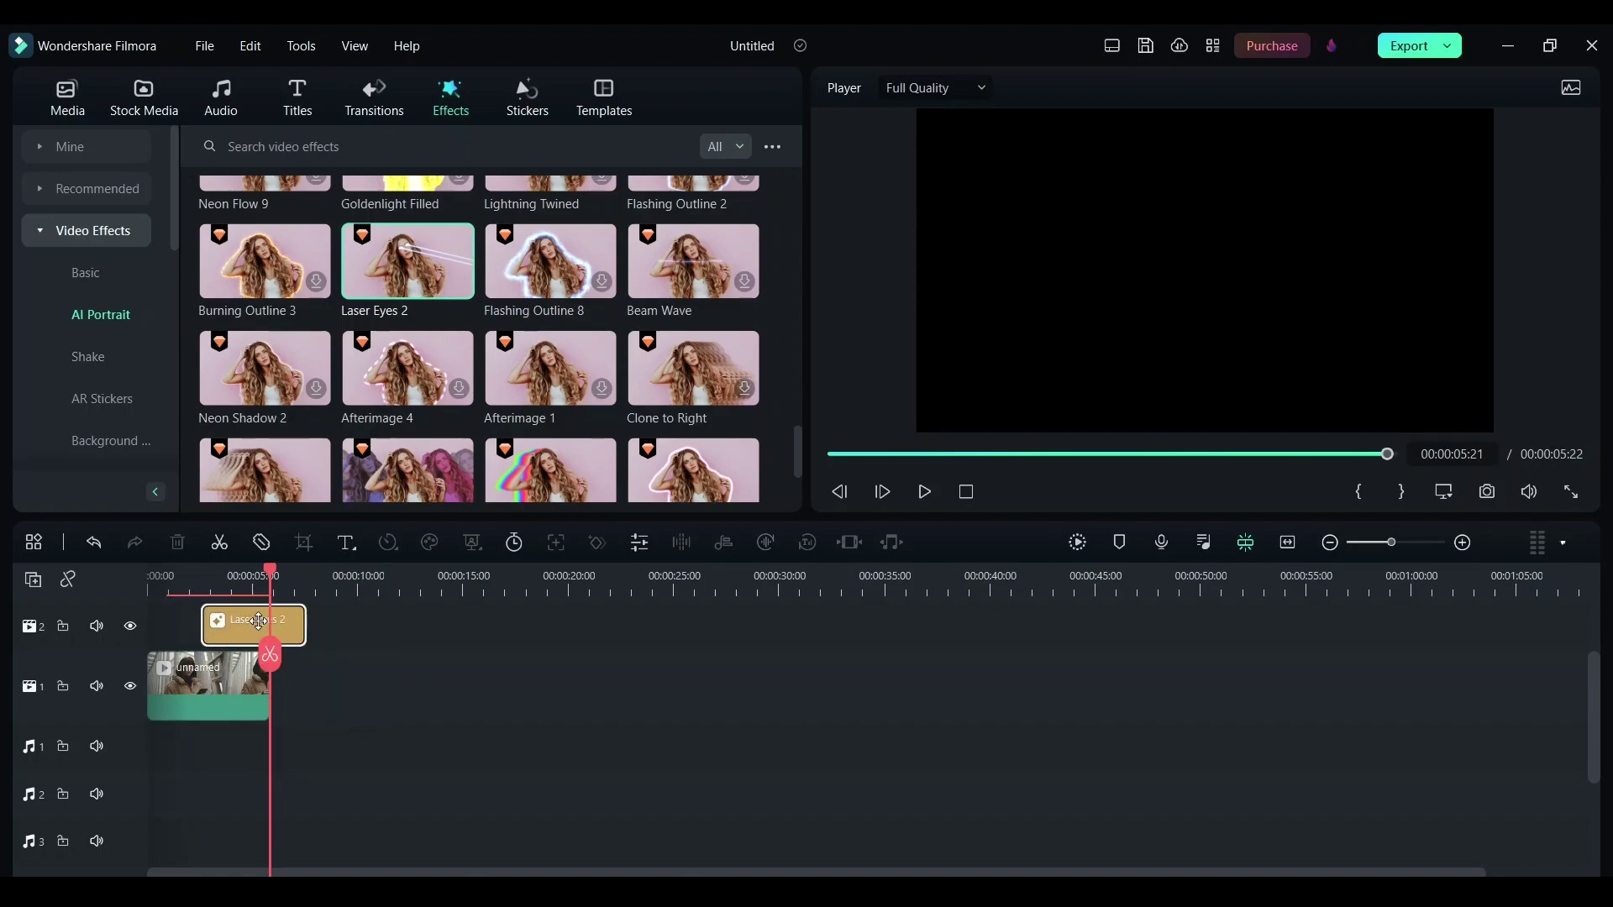
left_click(176, 591)
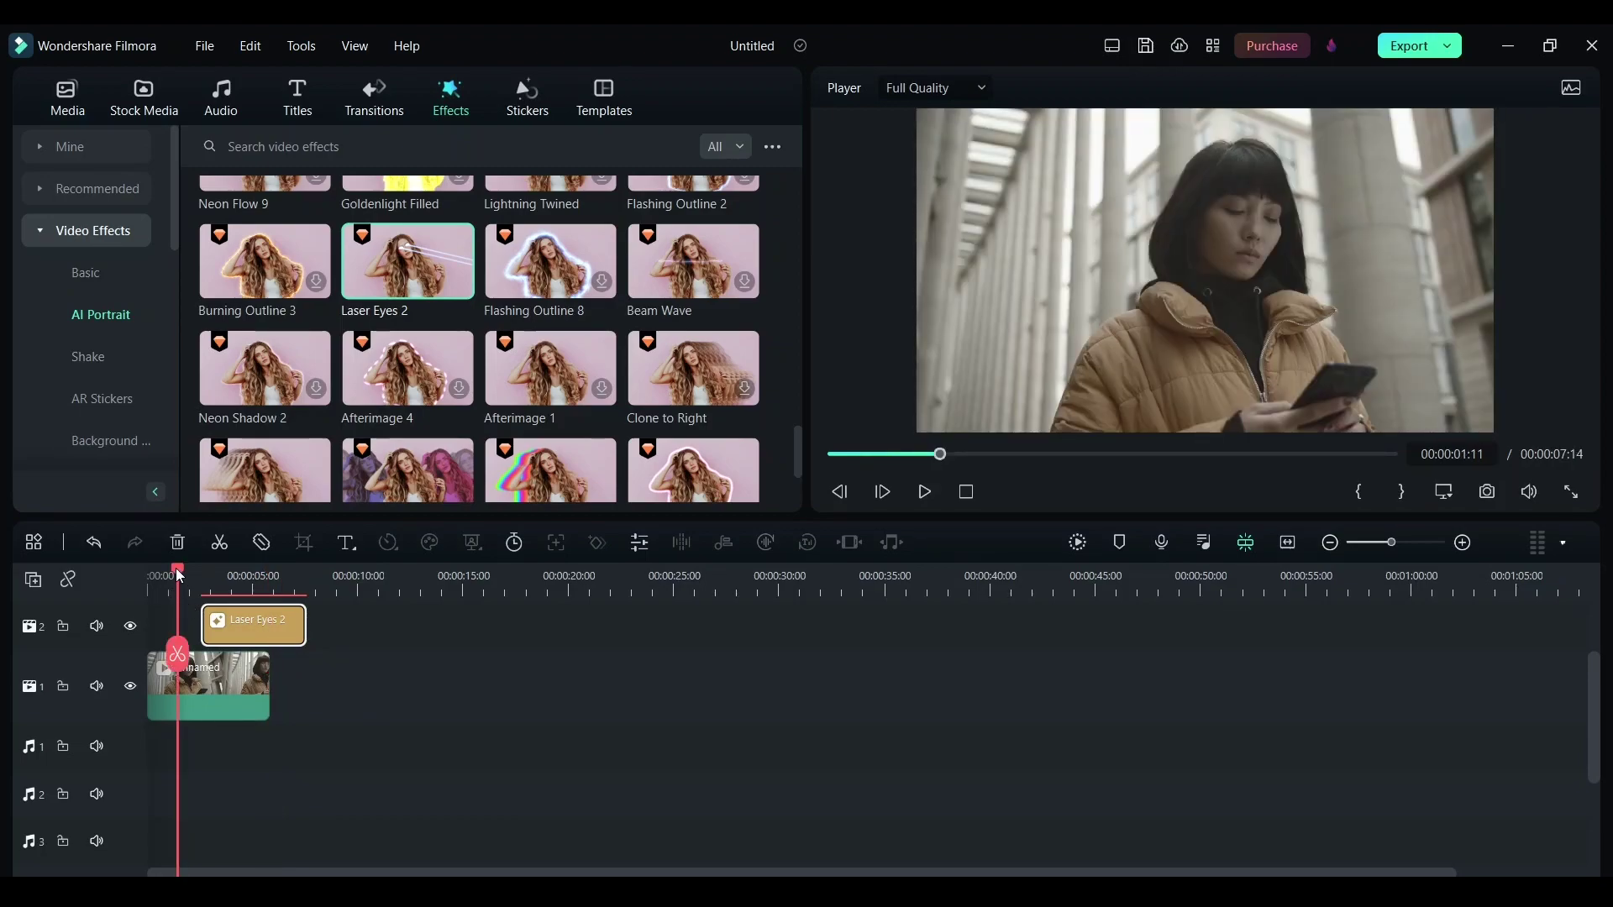
left_click(182, 573)
left_click_drag(184, 574, 196, 576)
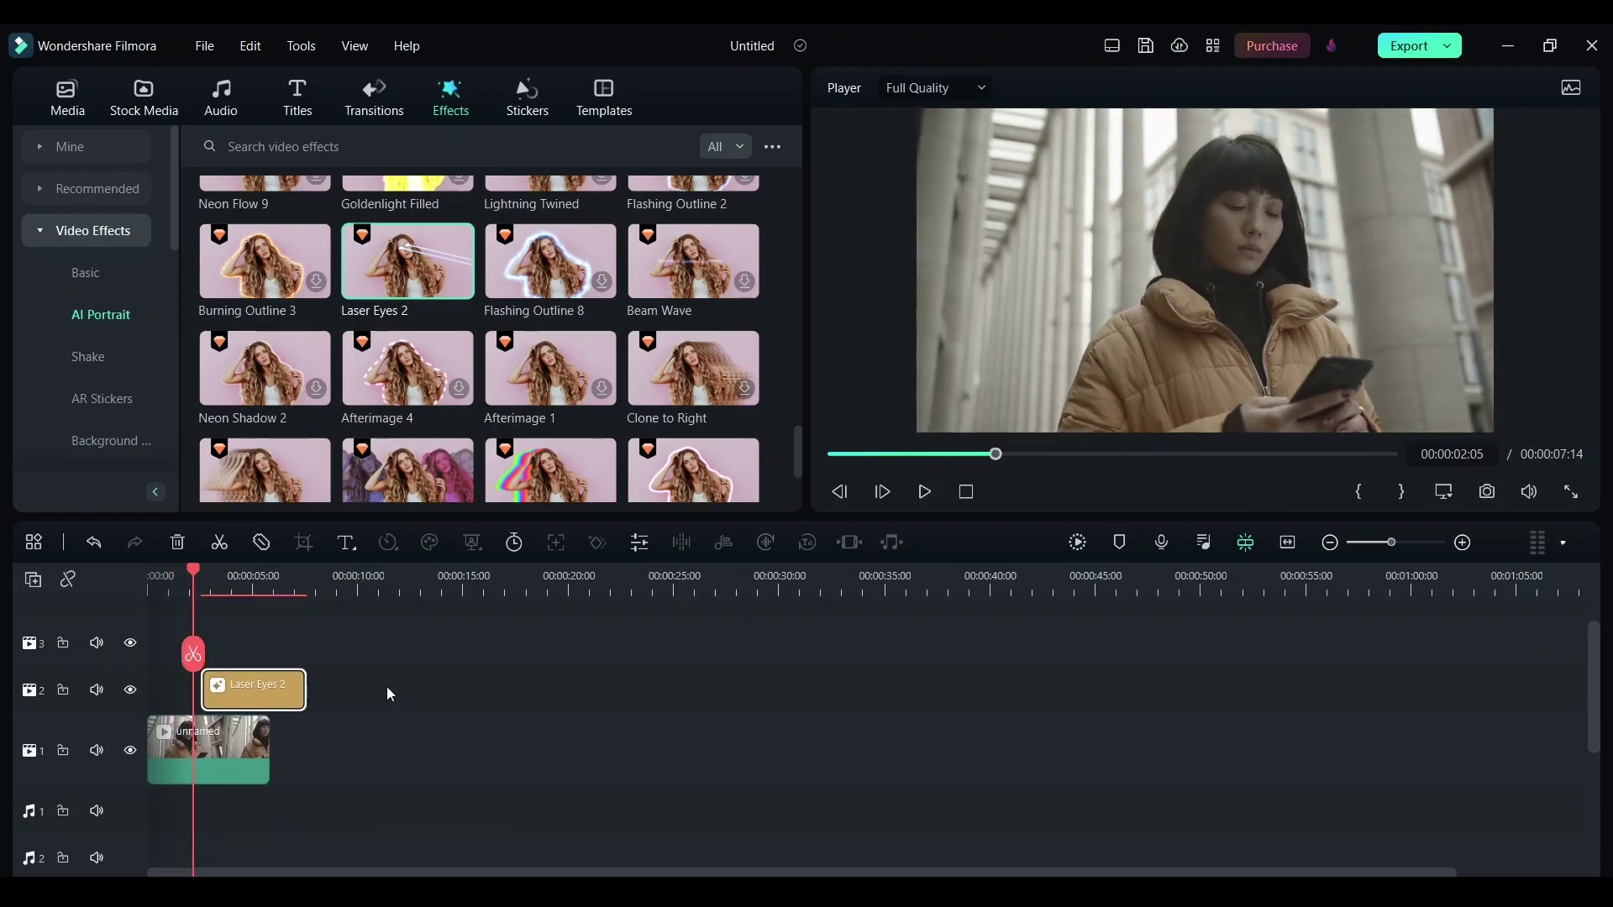
left_click(301, 689)
left_click_drag(301, 689, 306, 689)
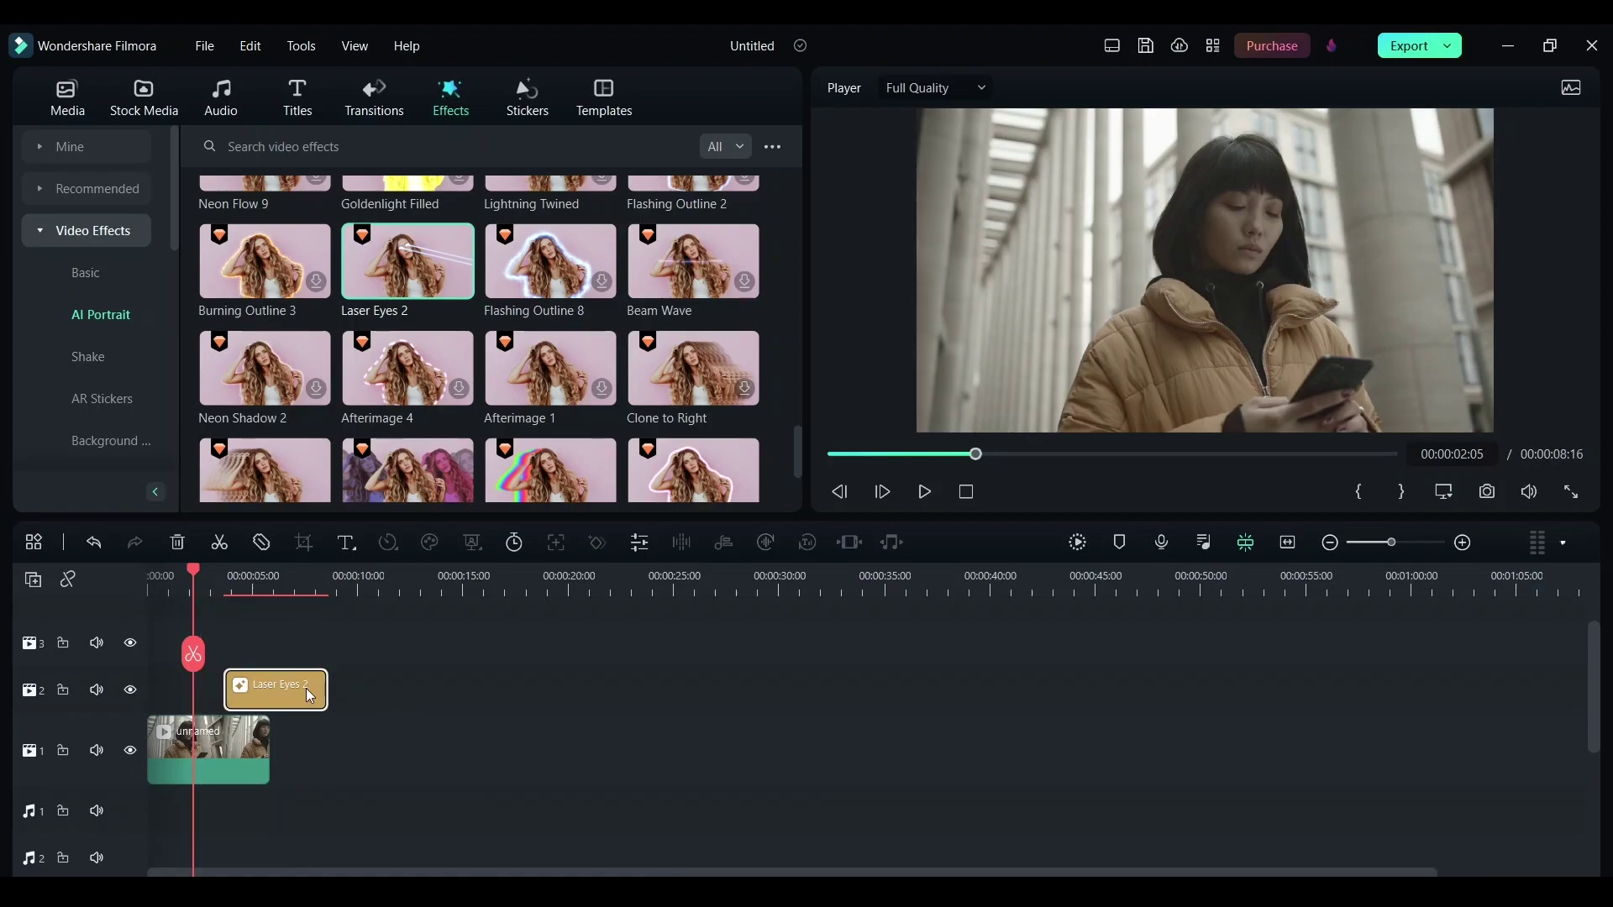
left_click_drag(198, 569, 220, 574)
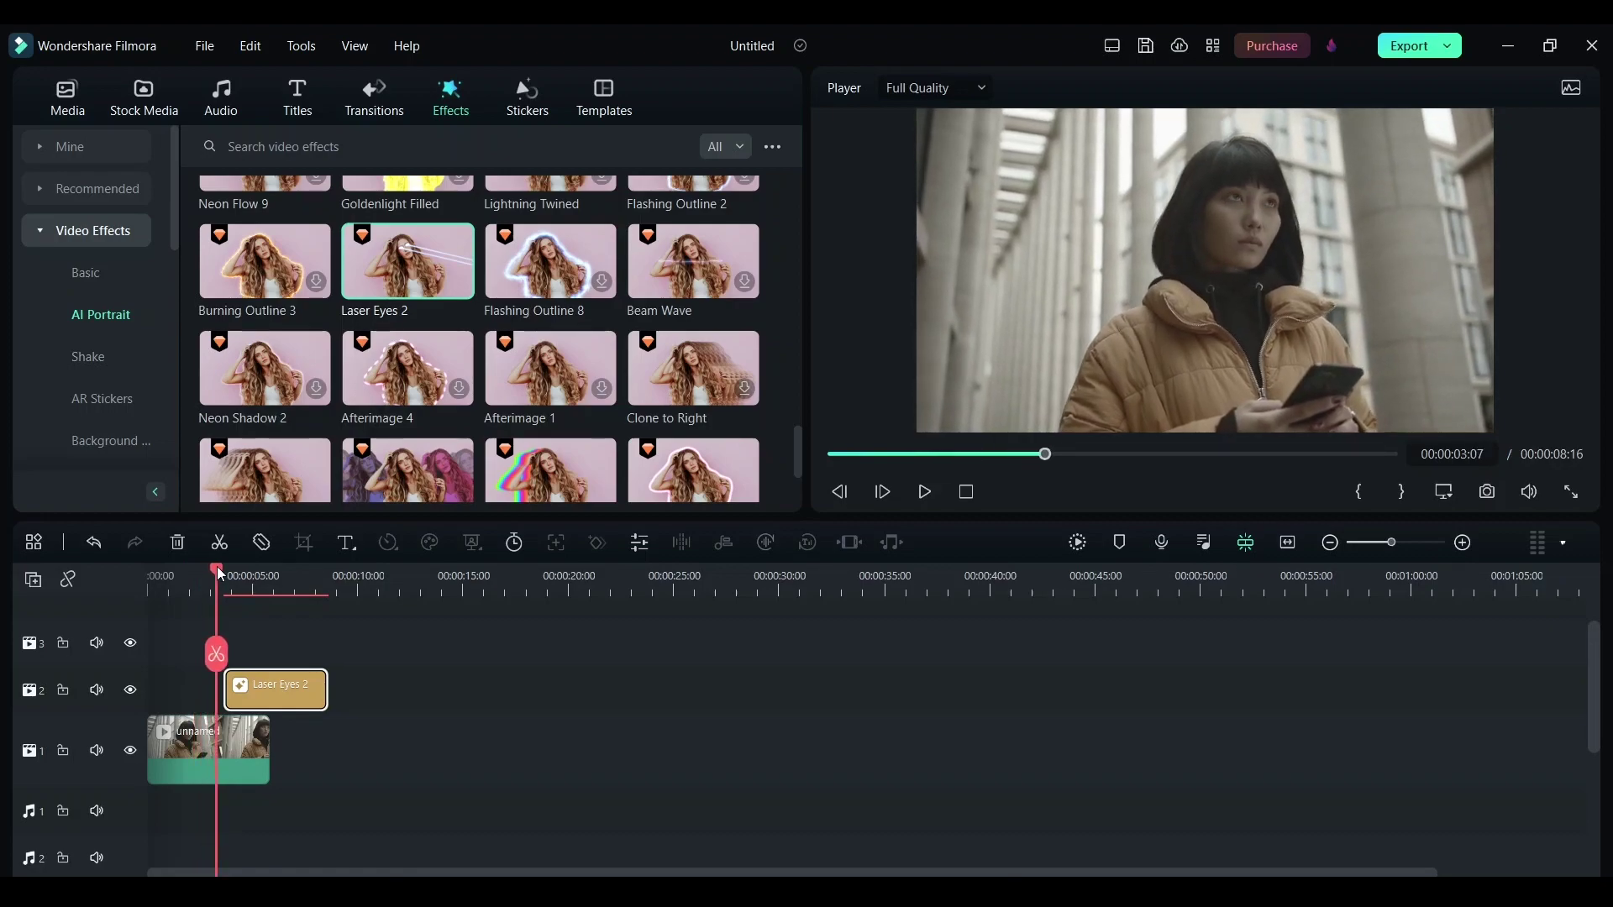
left_click(216, 656)
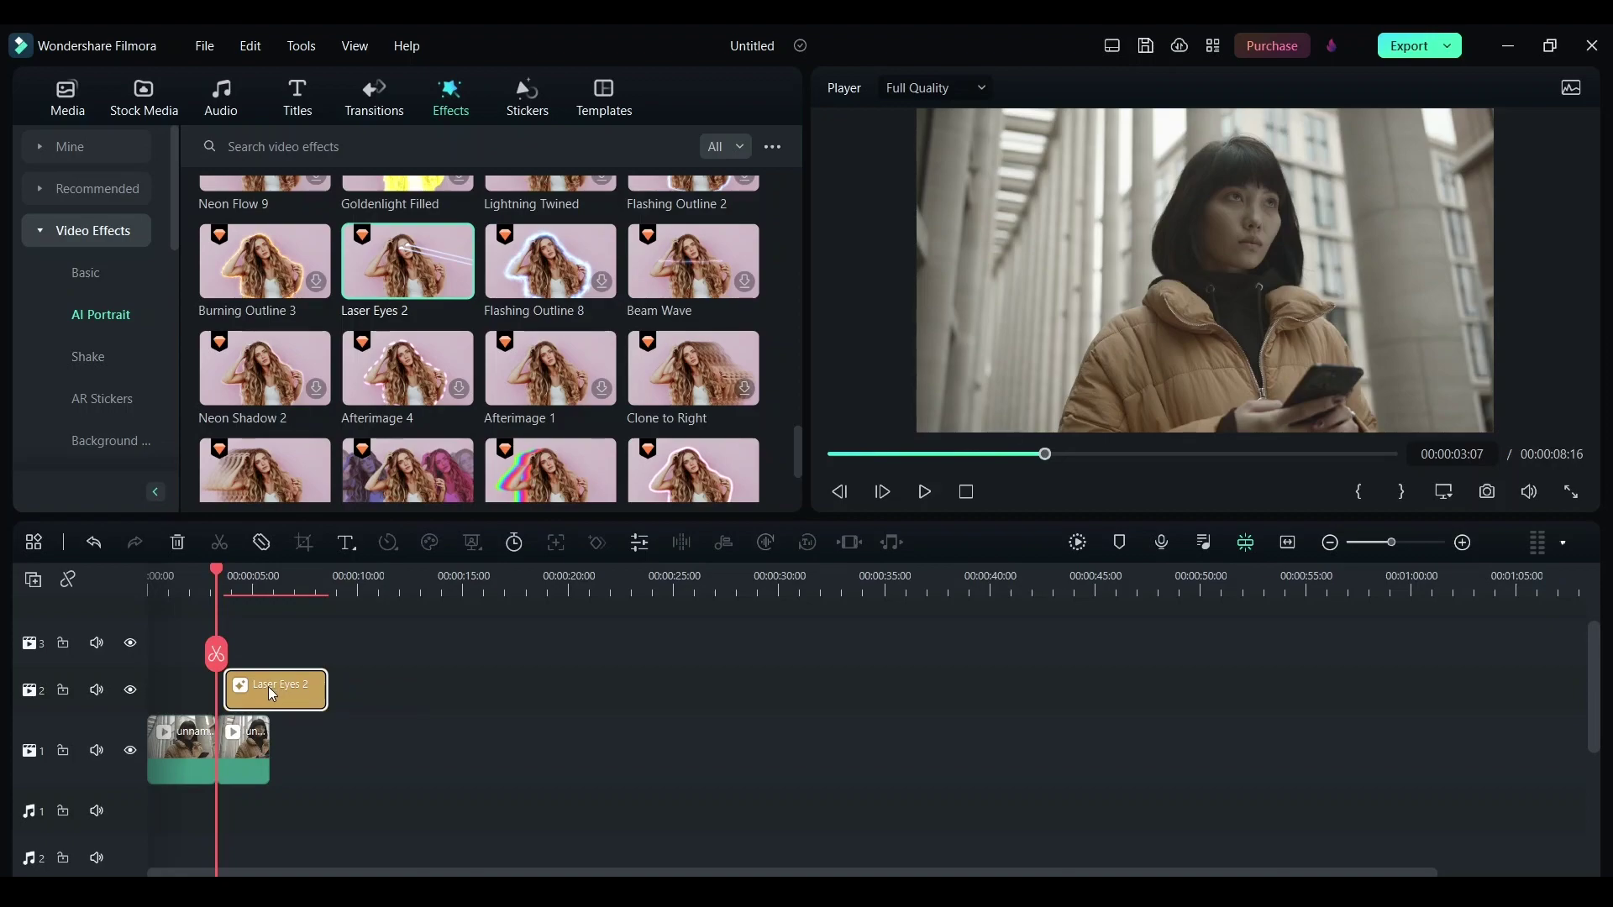
mouse_move(258, 689)
left_mouse_down()
mouse_move(289, 689)
mouse_move(269, 689)
left_mouse_up()
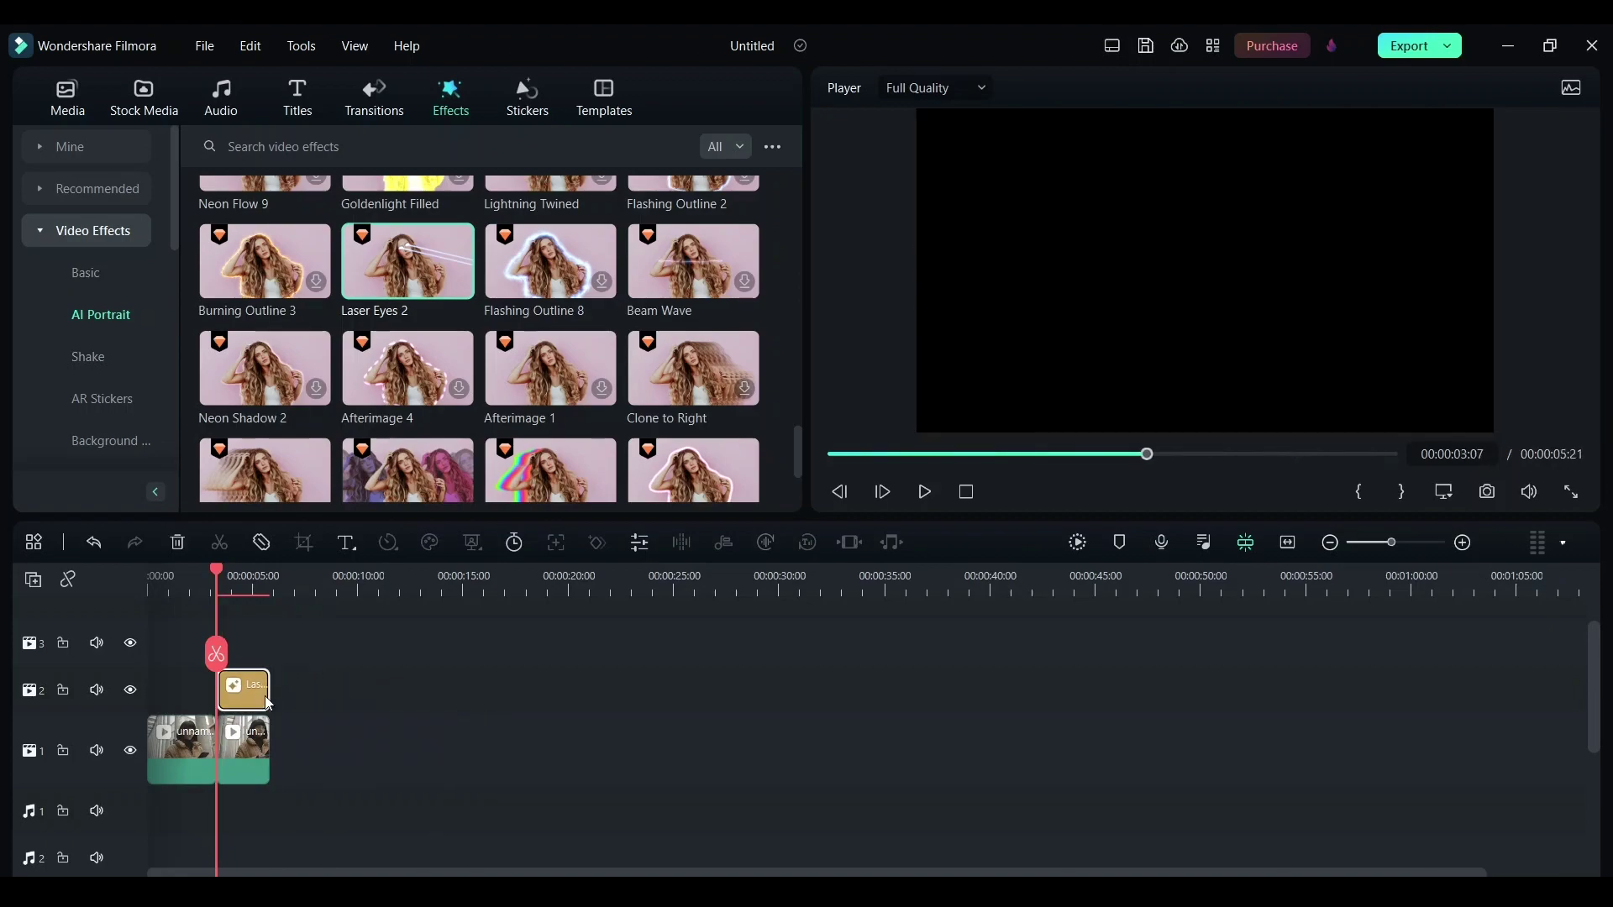
left_click(201, 578)
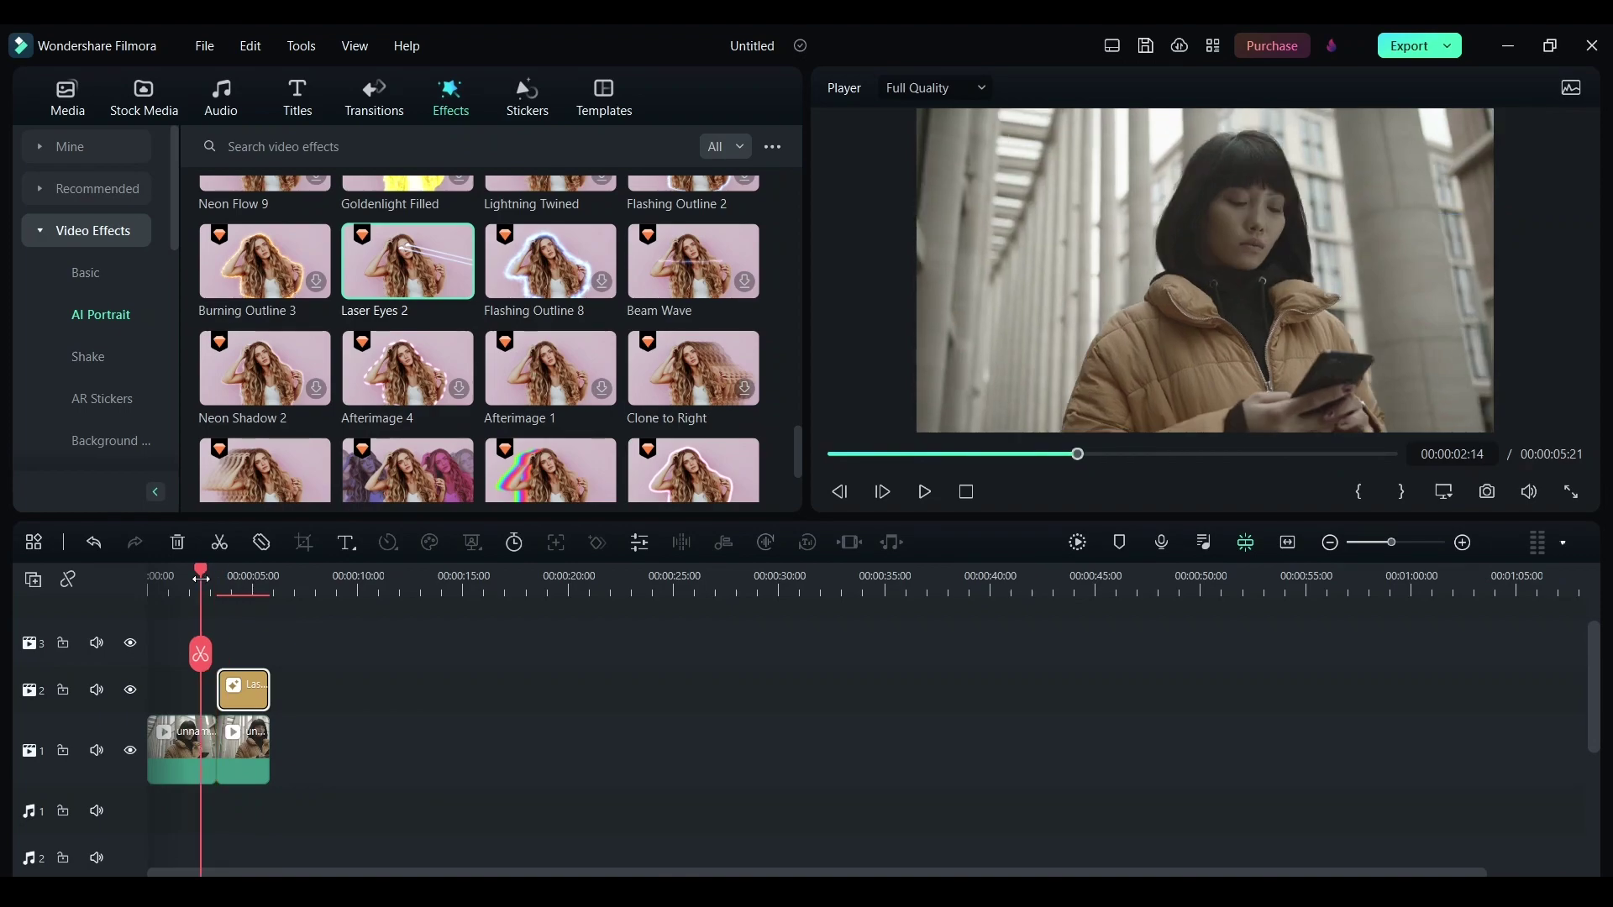
key("space")
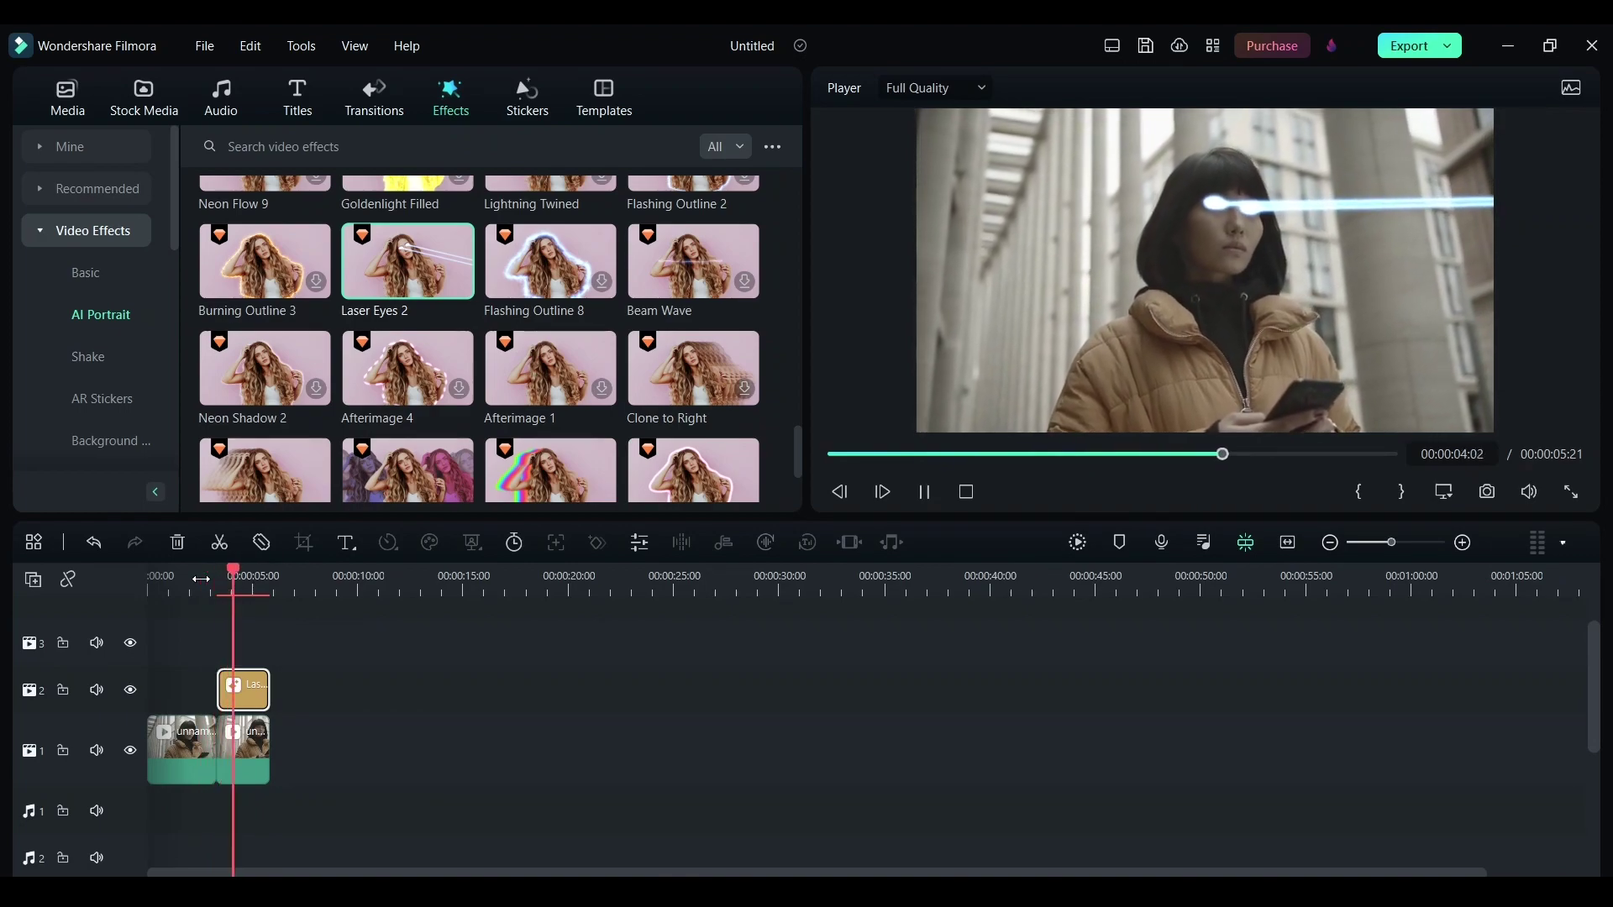
key("space")
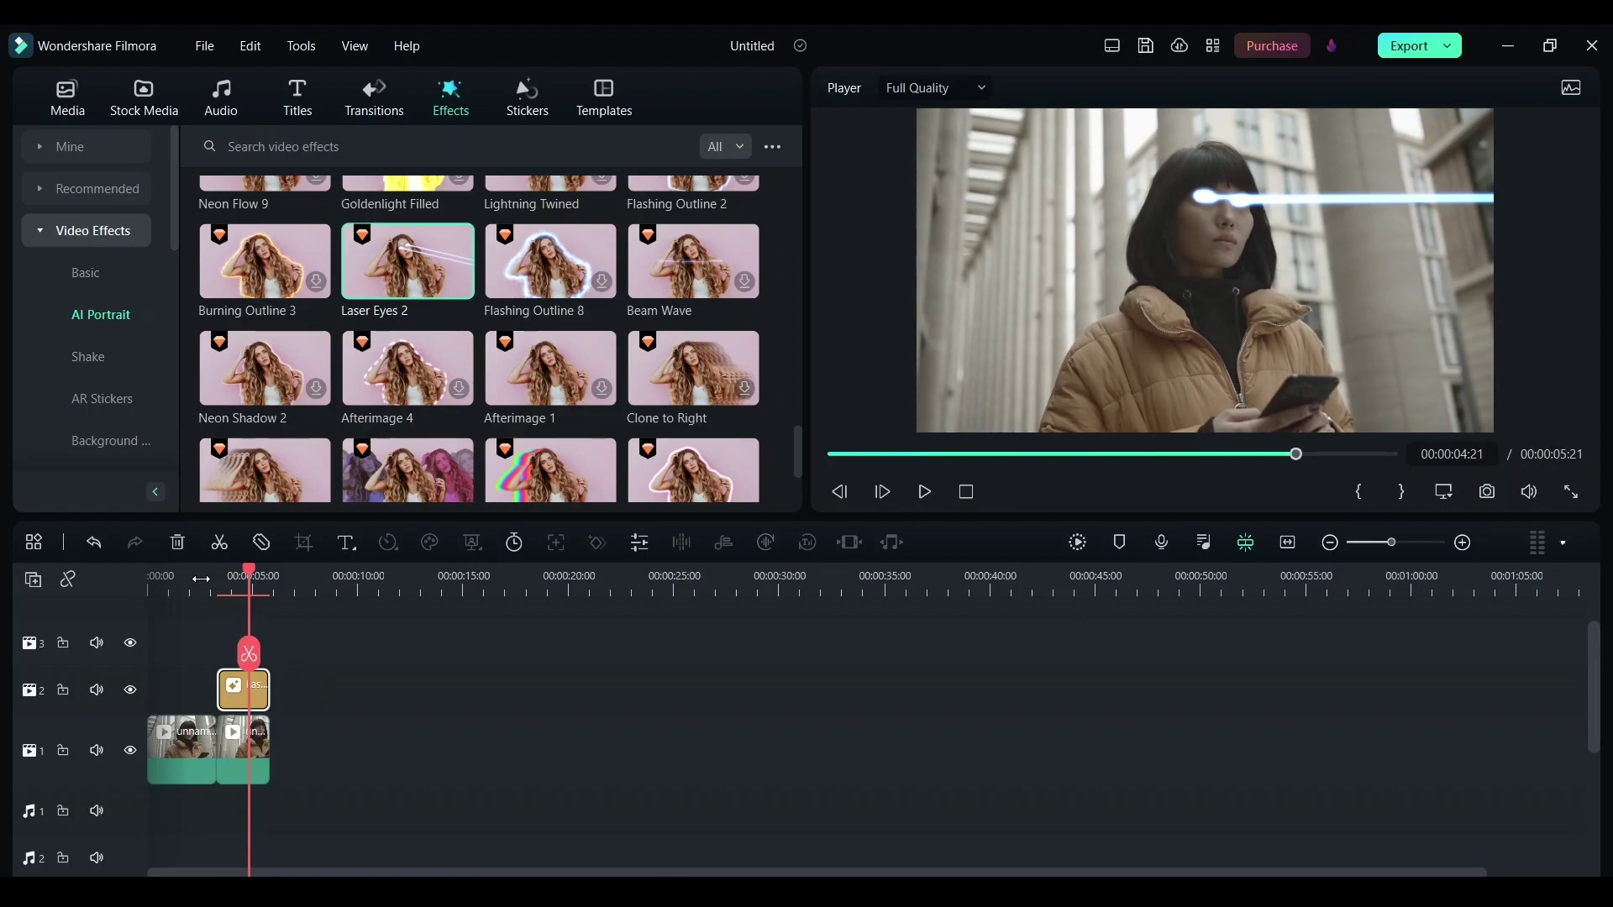
Make the Laser Eyes 2 beam dark red and thinner, with radius 3.9
double_click(249, 683)
scroll(324, 385, "down", 3)
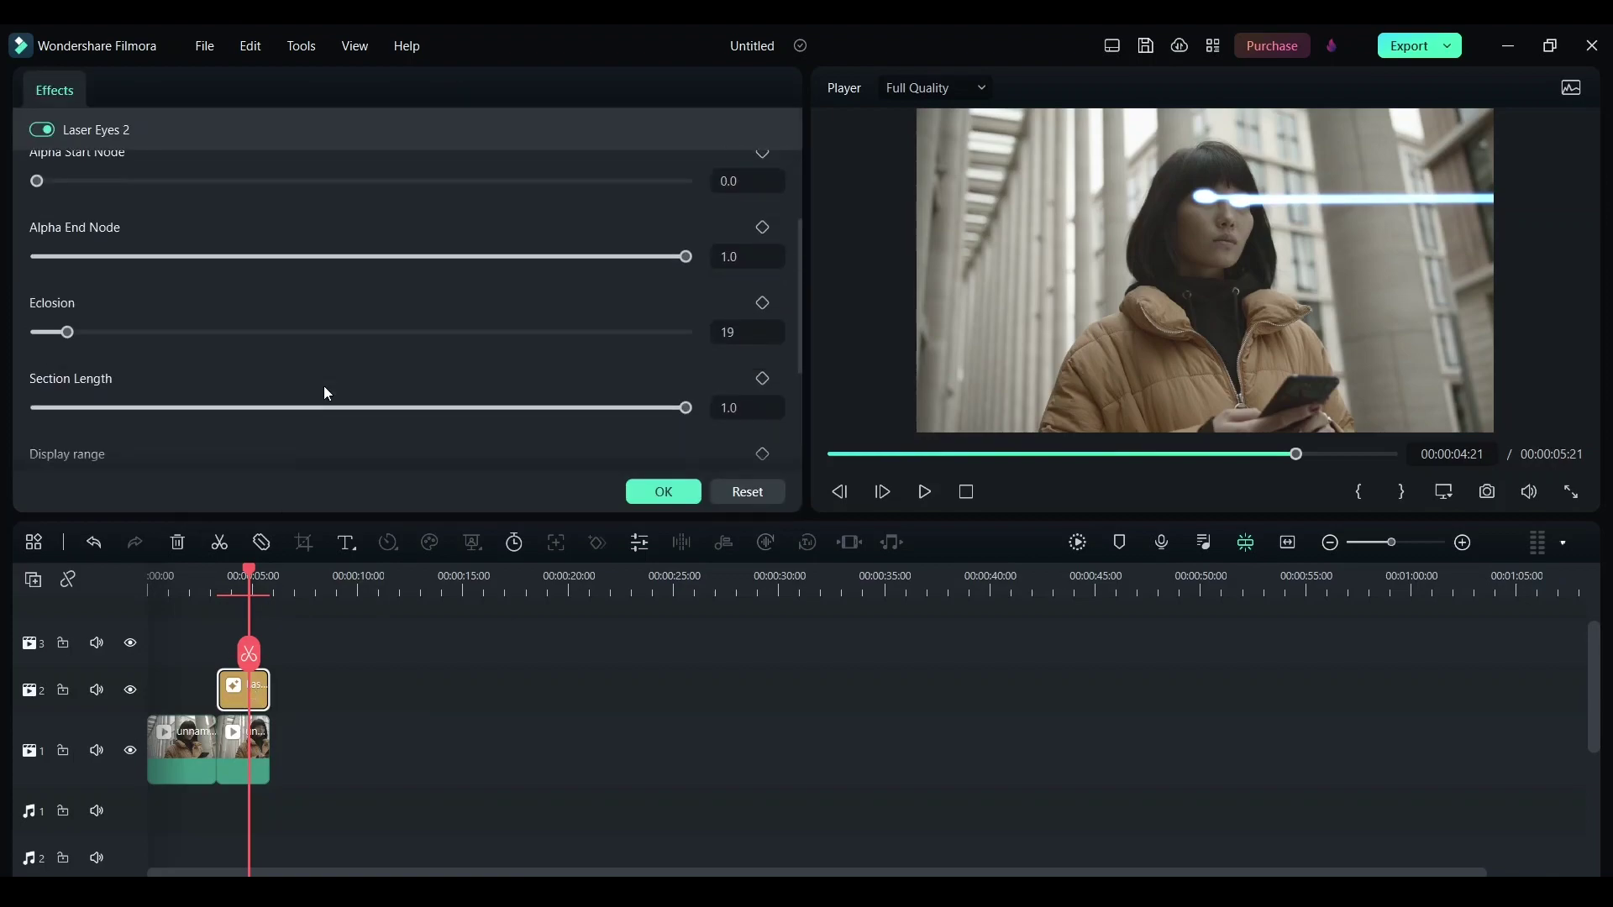
scroll(324, 385, "down", 3)
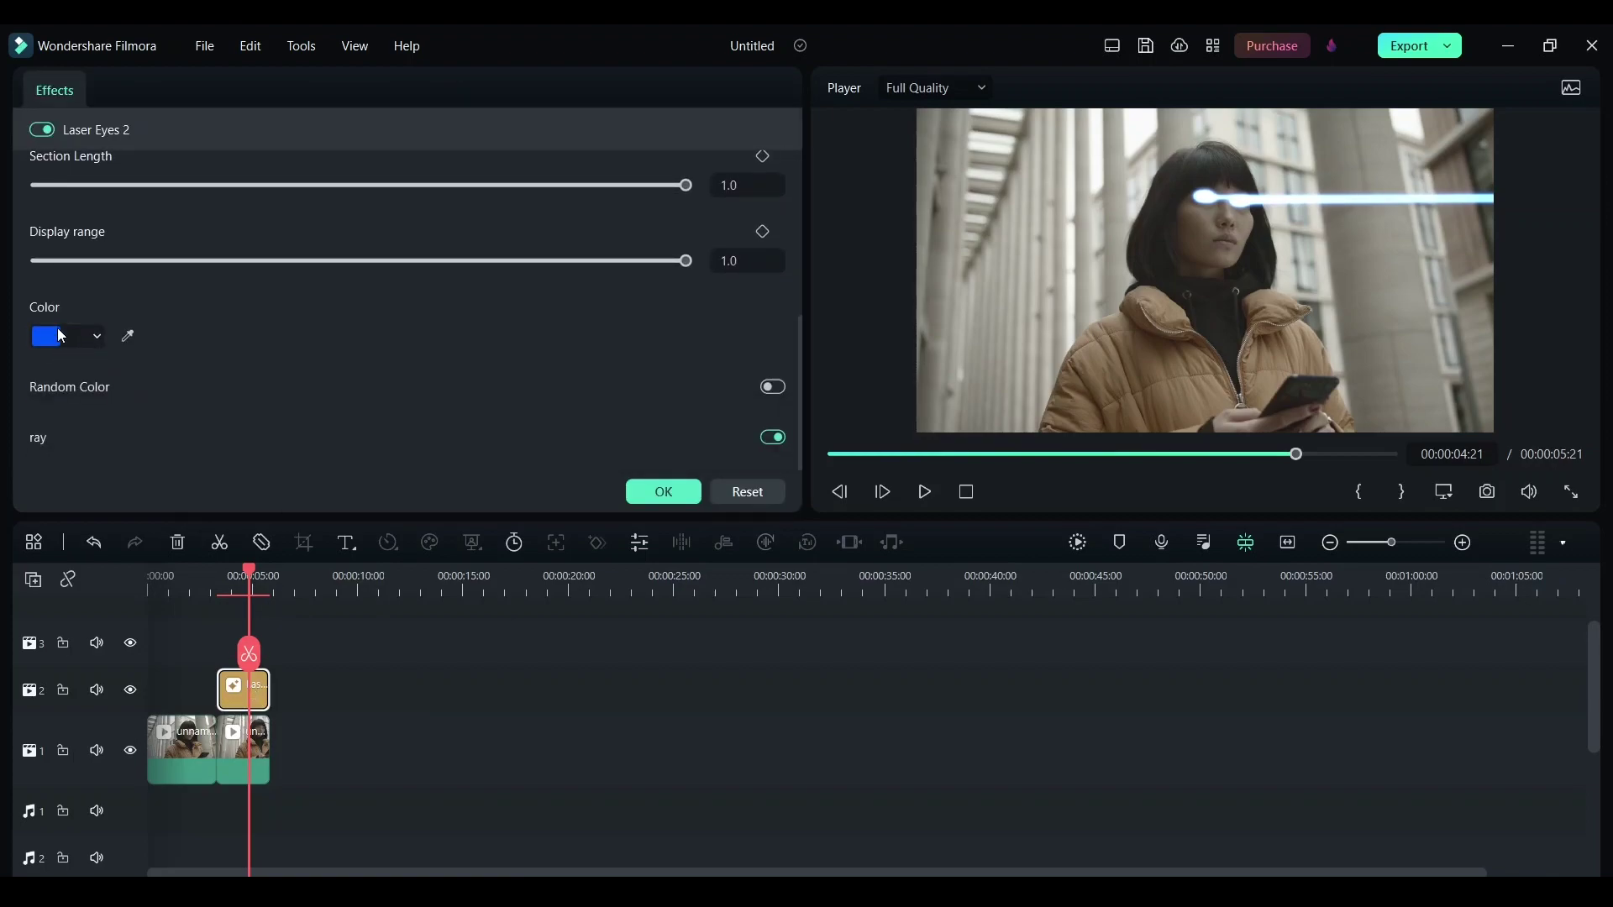
left_click(60, 336)
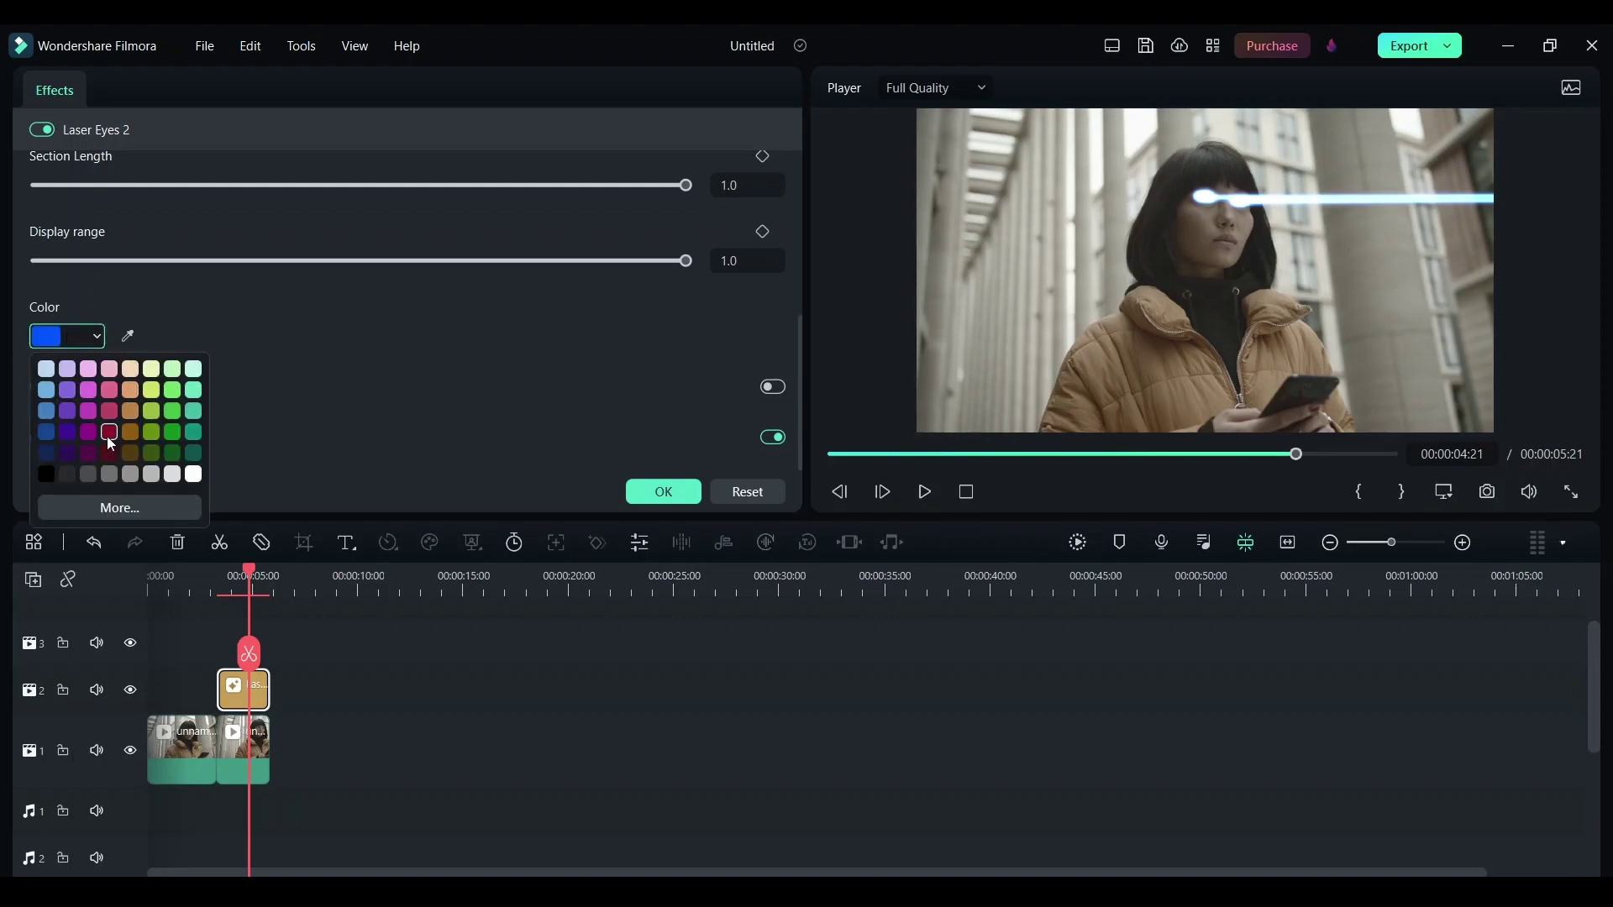
left_click(107, 436)
scroll(250, 398, "up", 5)
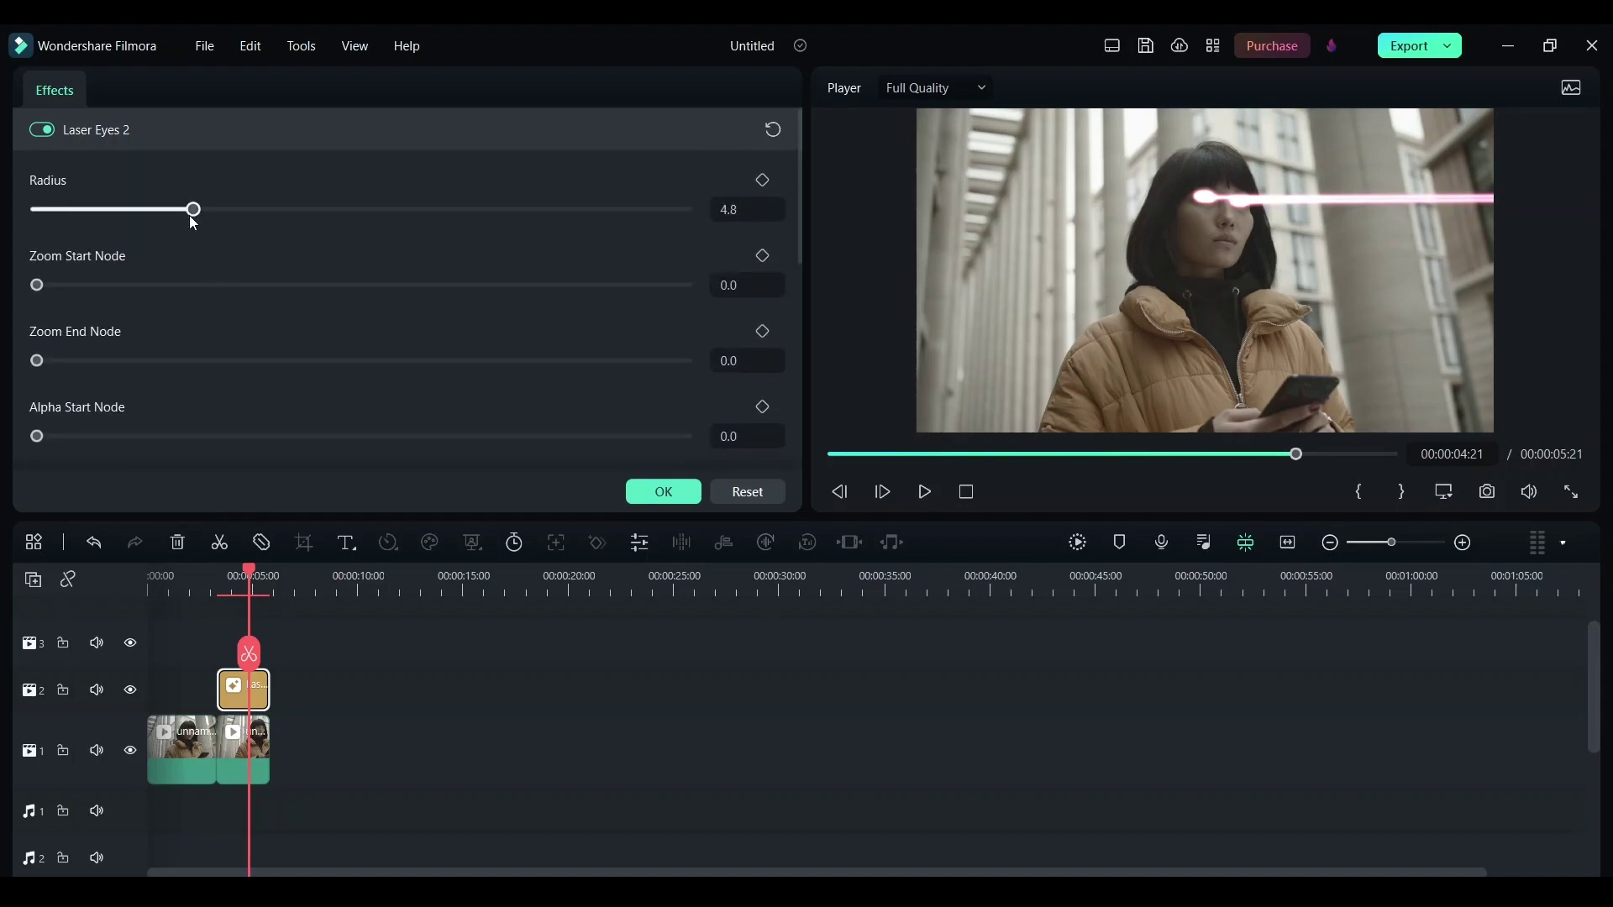
mouse_move(192, 209)
left_mouse_down()
mouse_move(119, 215)
mouse_move(168, 226)
left_mouse_up()
Set eclosion 20 and section length 0.9, keep display range 1.0, and apply
scroll(214, 262, "down", 3)
scroll(214, 262, "down", 3)
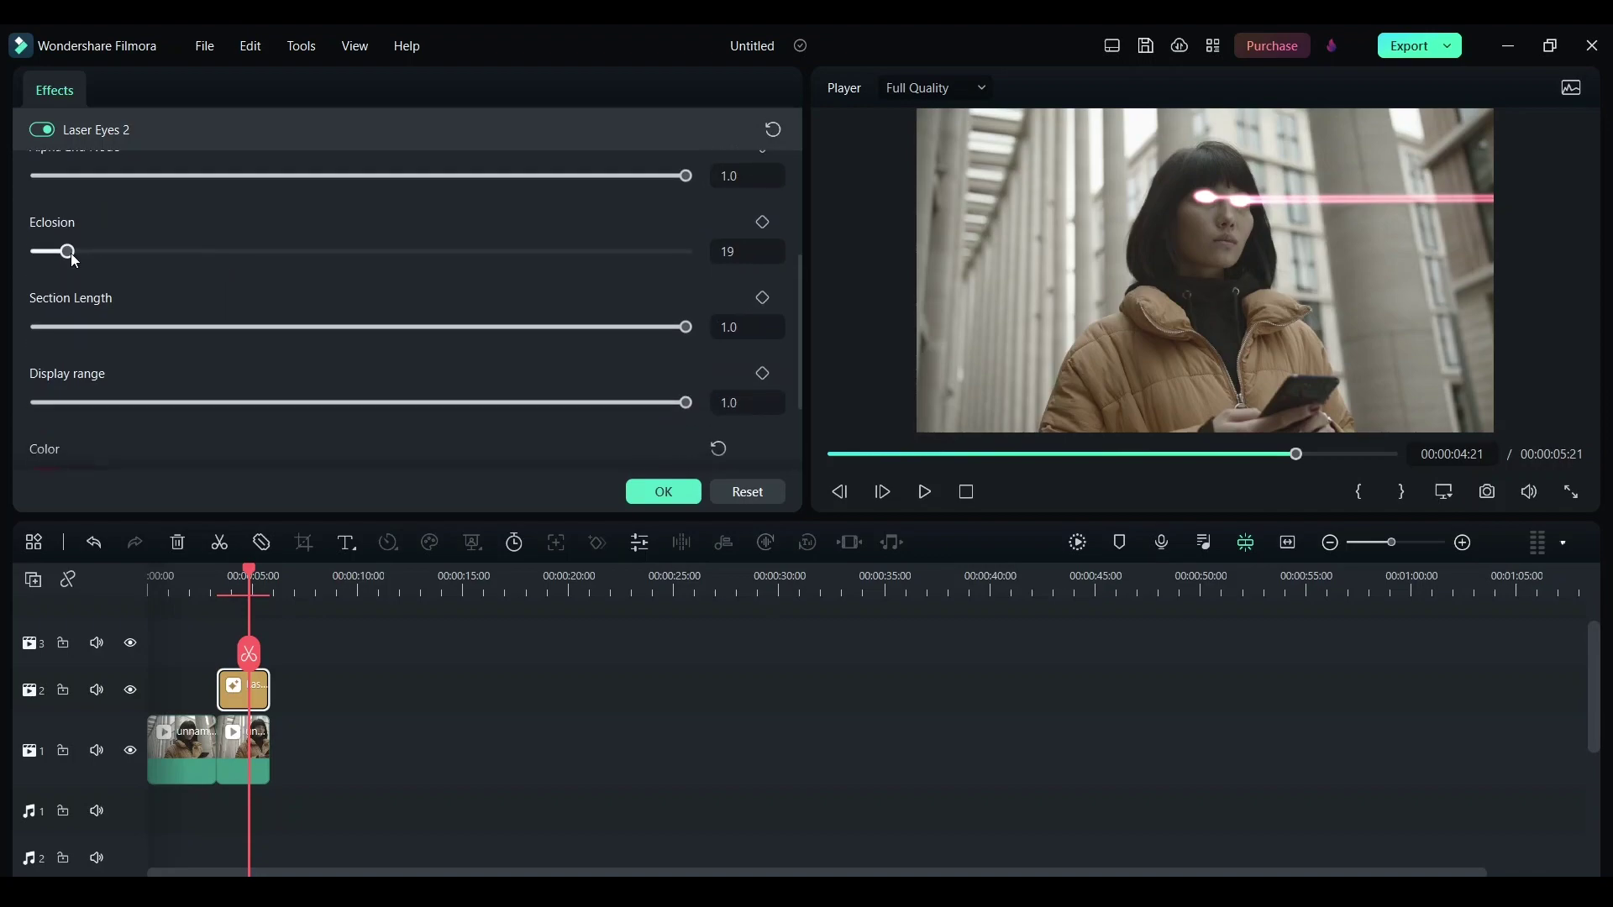
mouse_move(65, 252)
left_mouse_down()
mouse_move(135, 261)
mouse_move(76, 256)
left_mouse_up()
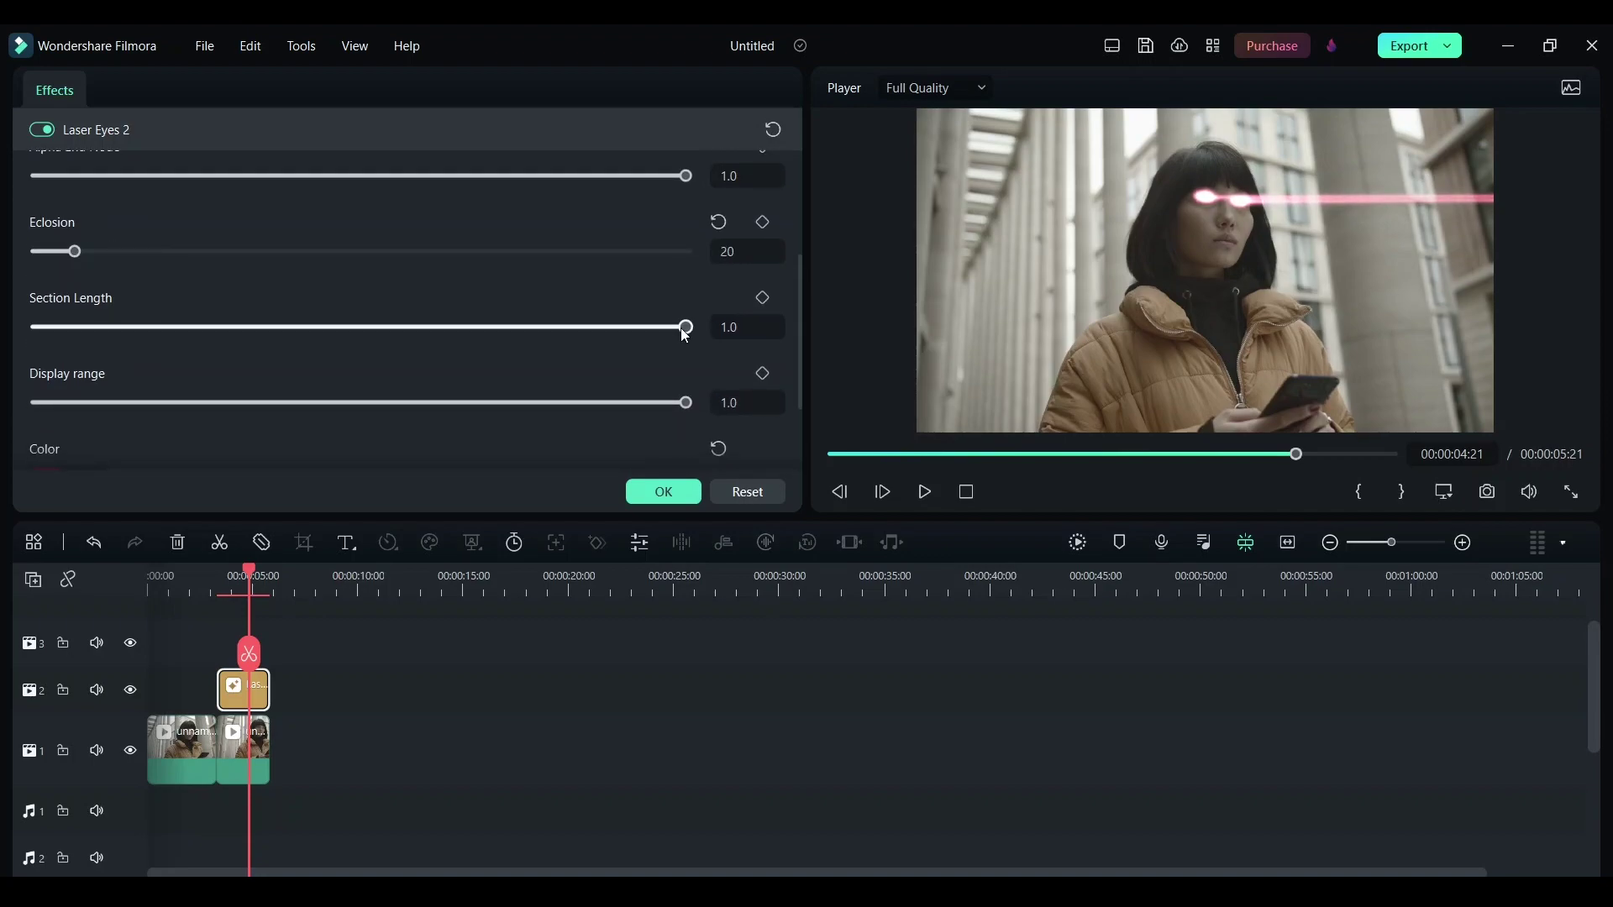
left_click_drag(649, 331, 602, 341)
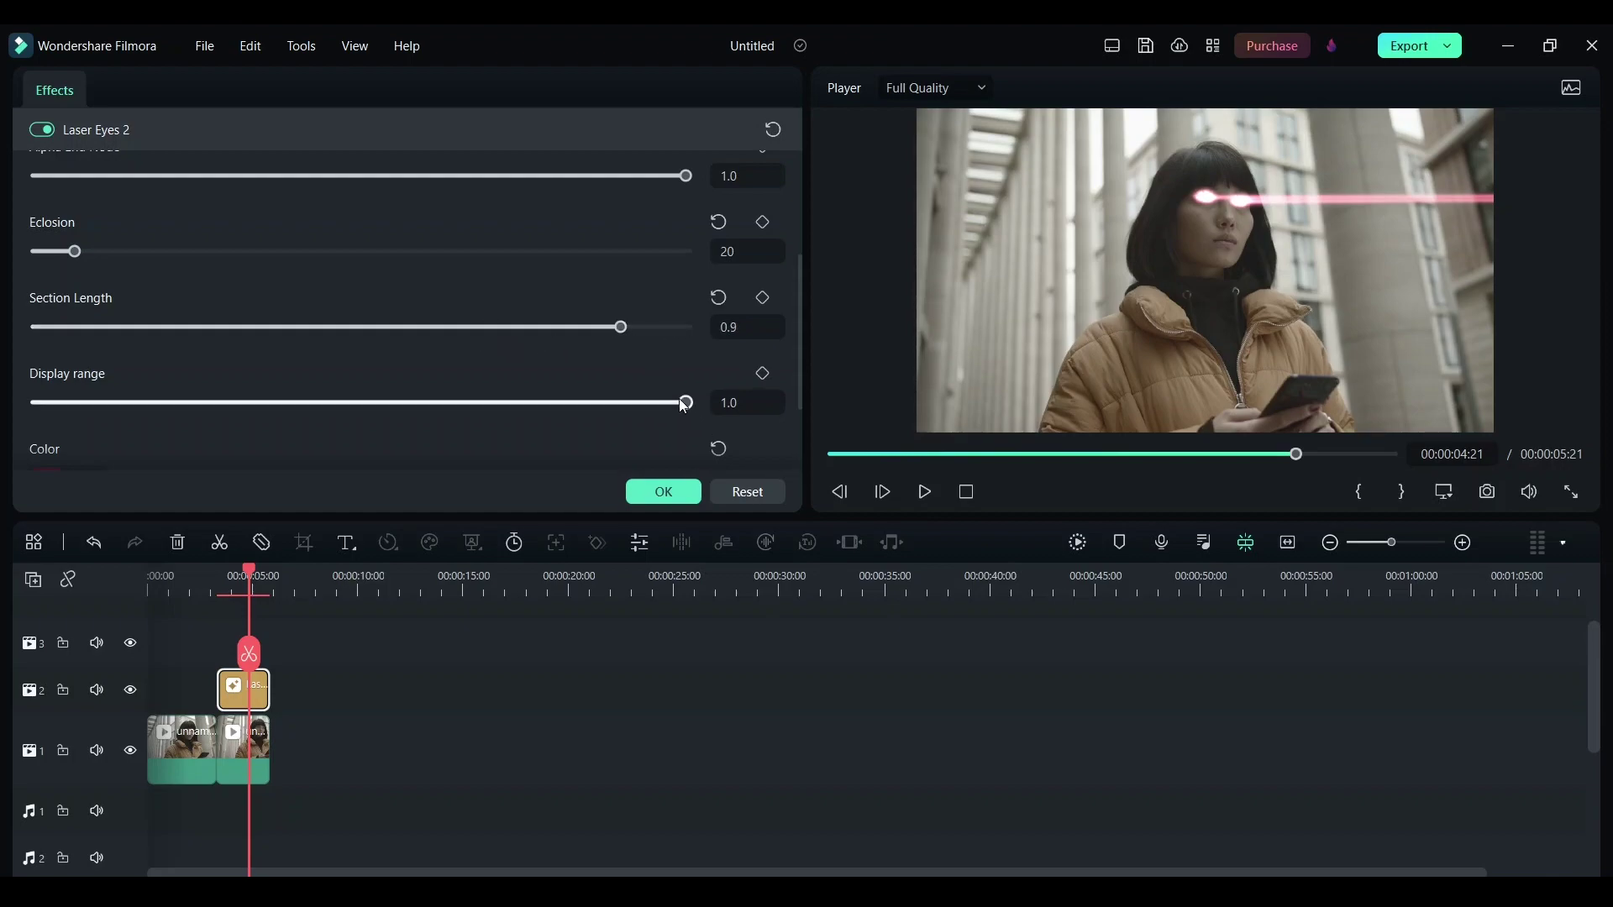
mouse_move(683, 406)
left_mouse_down()
mouse_move(587, 405)
mouse_move(670, 412)
left_mouse_up()
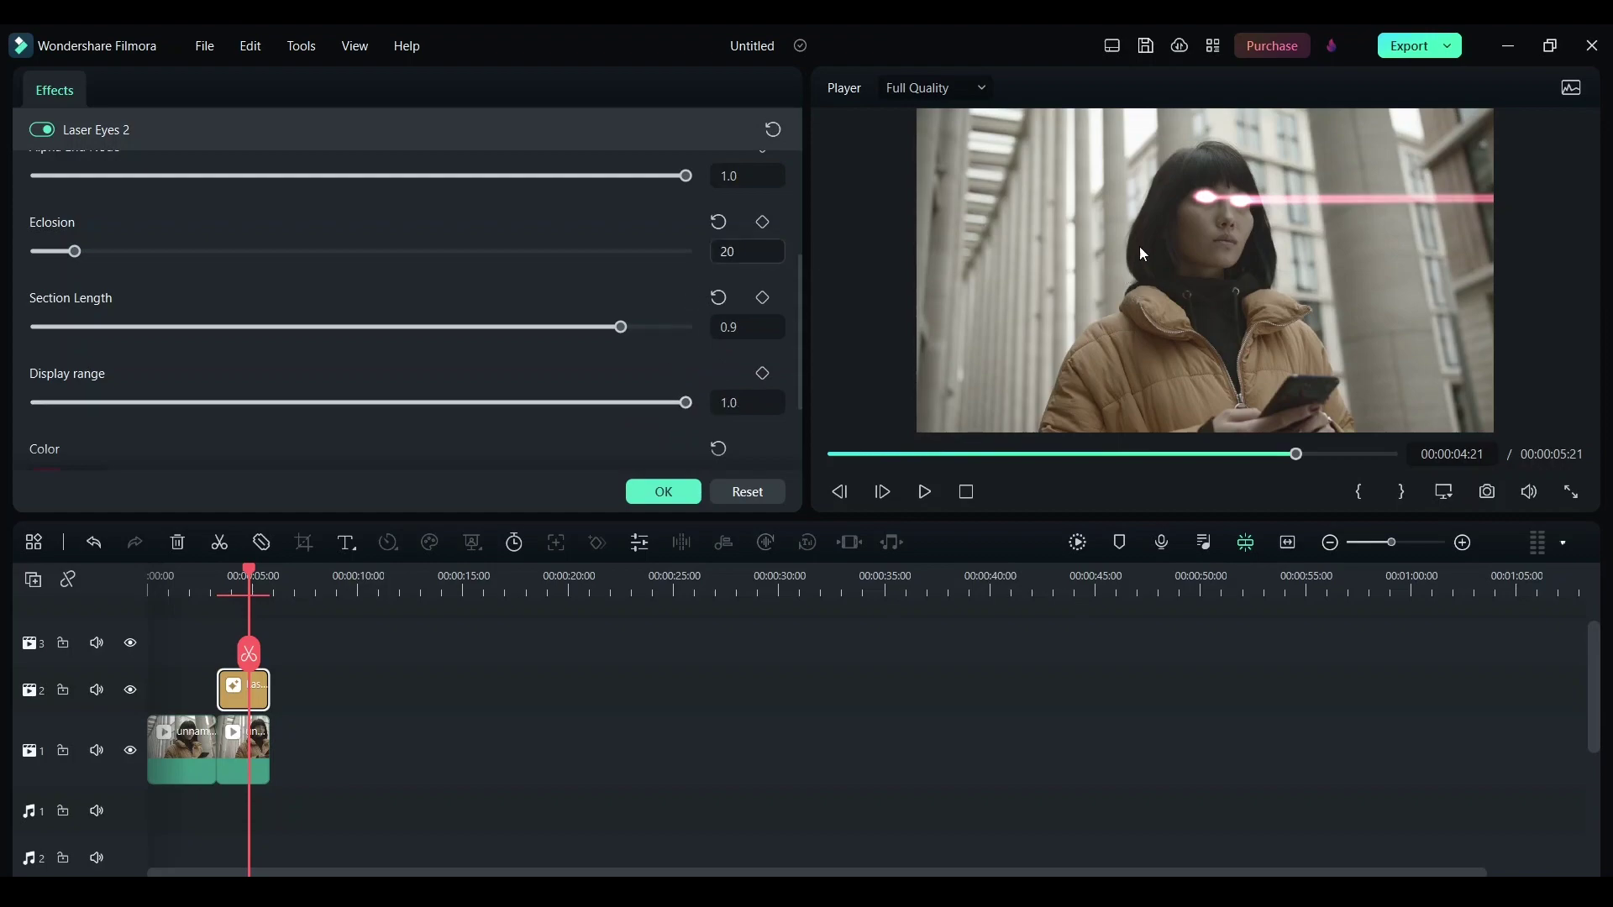
scroll(693, 310, "down", 2)
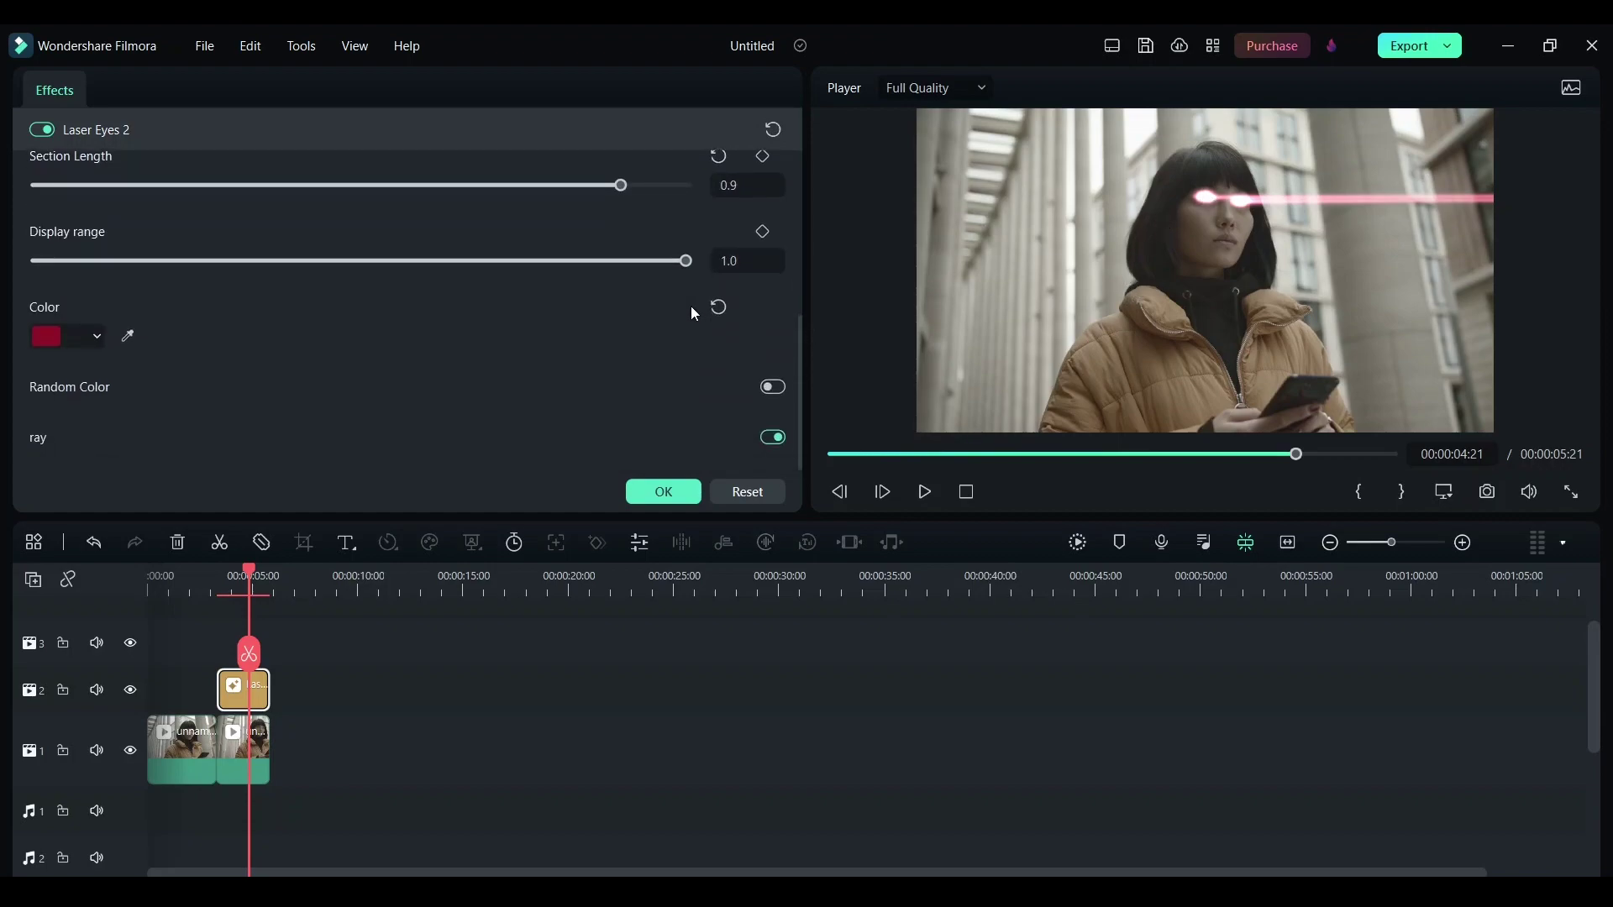
scroll(694, 313, "up", 6)
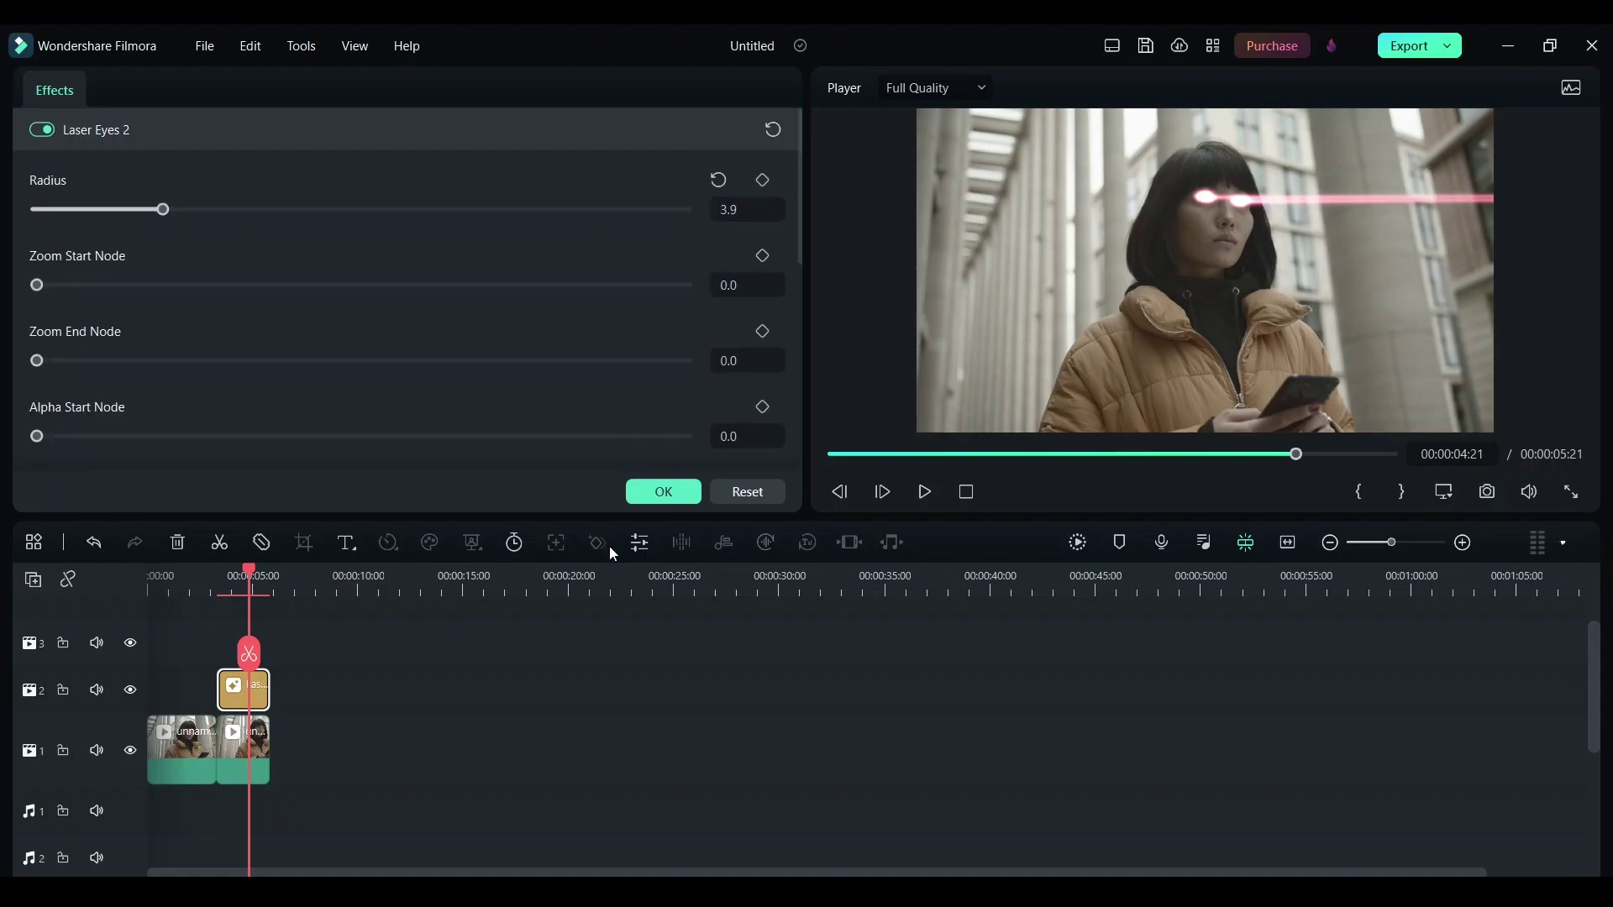
left_click(666, 494)
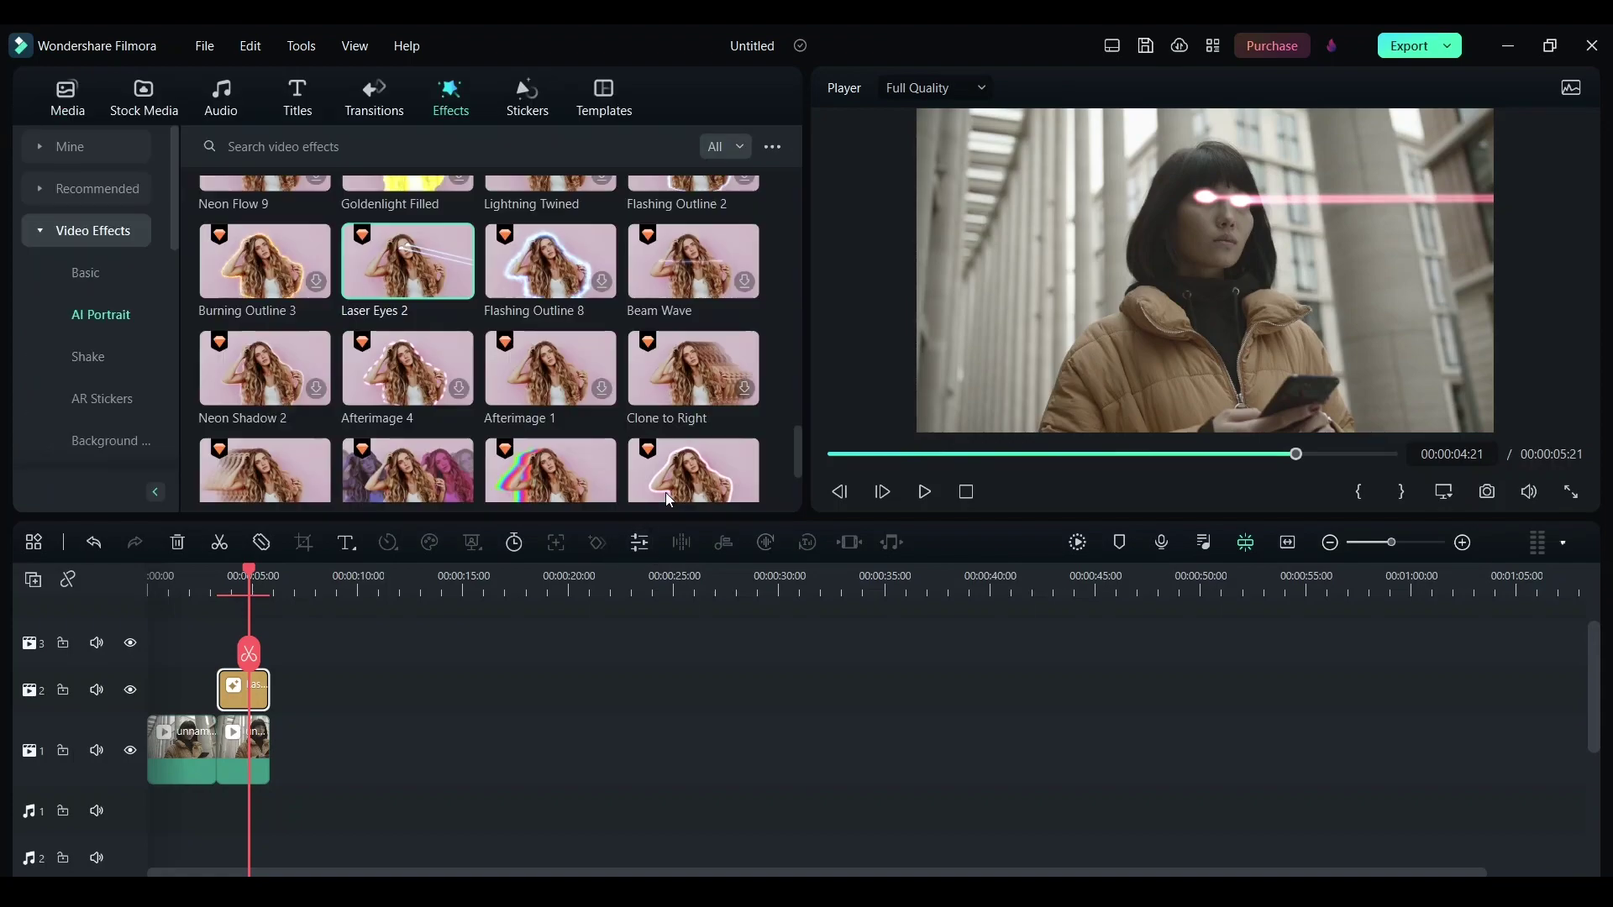
left_click(210, 578)
key("space")
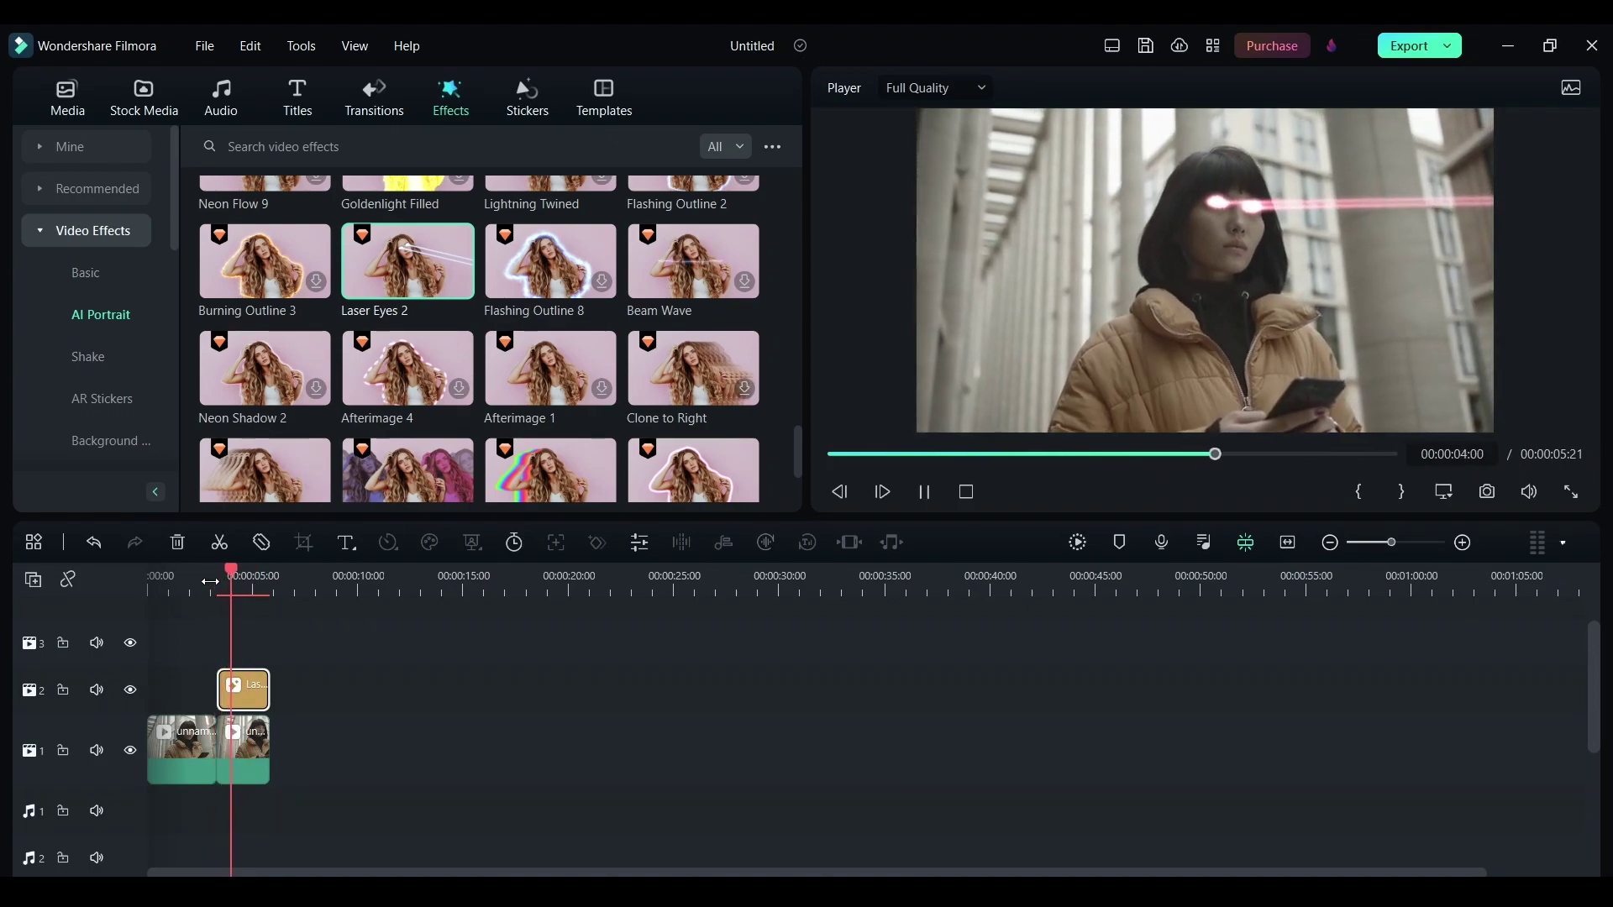
key("space")
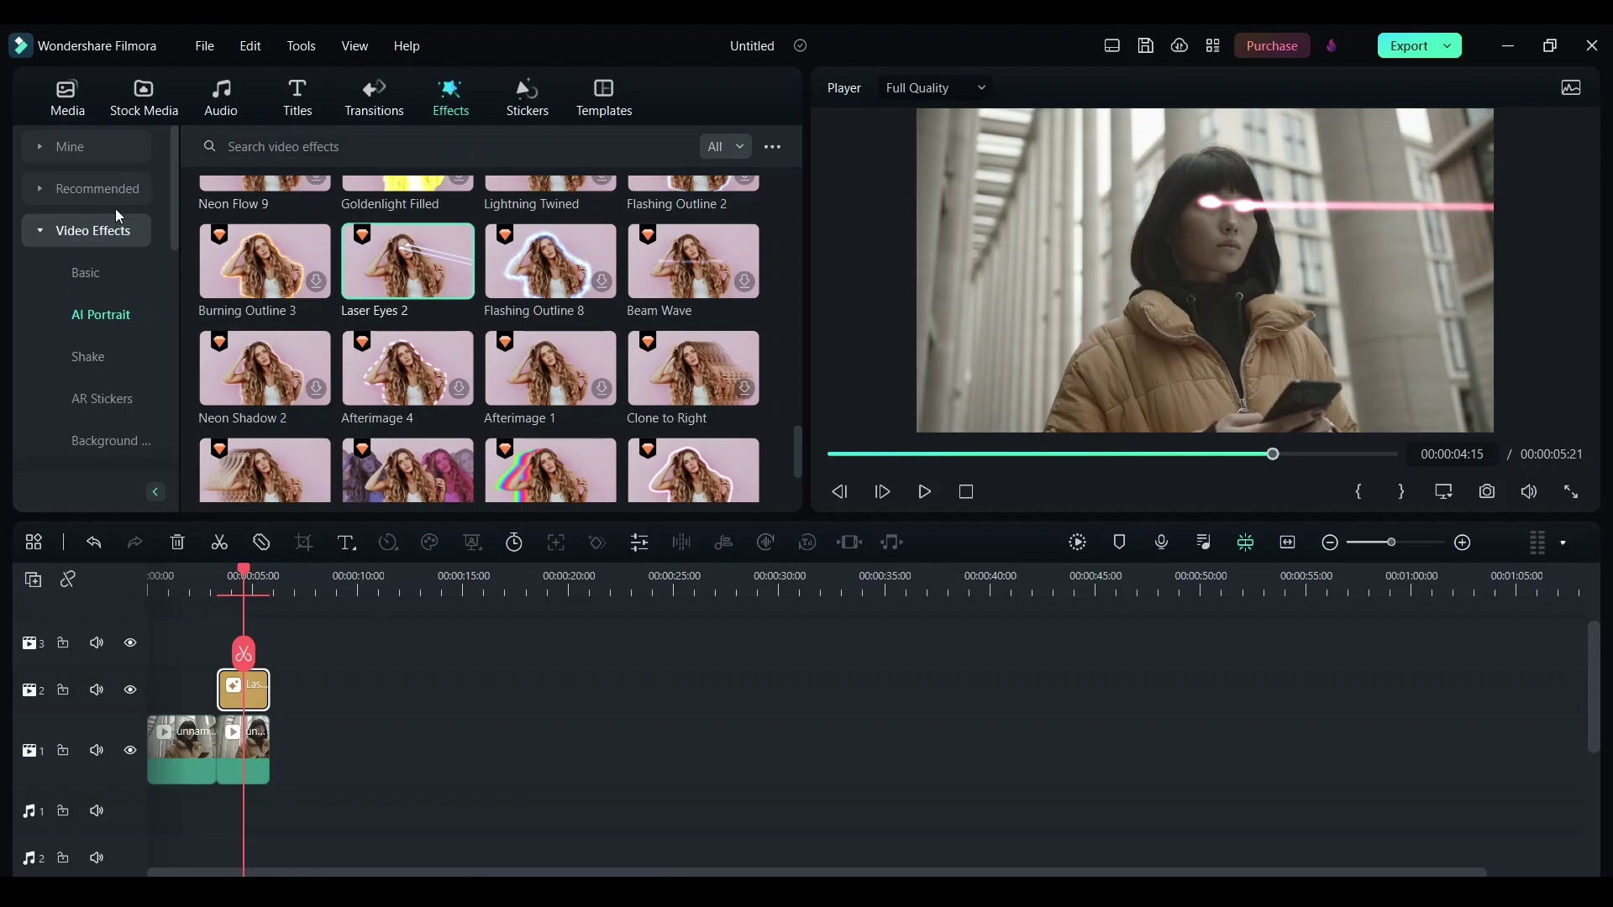
Add the Custom LUT effect from Favorites on a third track over the clip
left_click(111, 150)
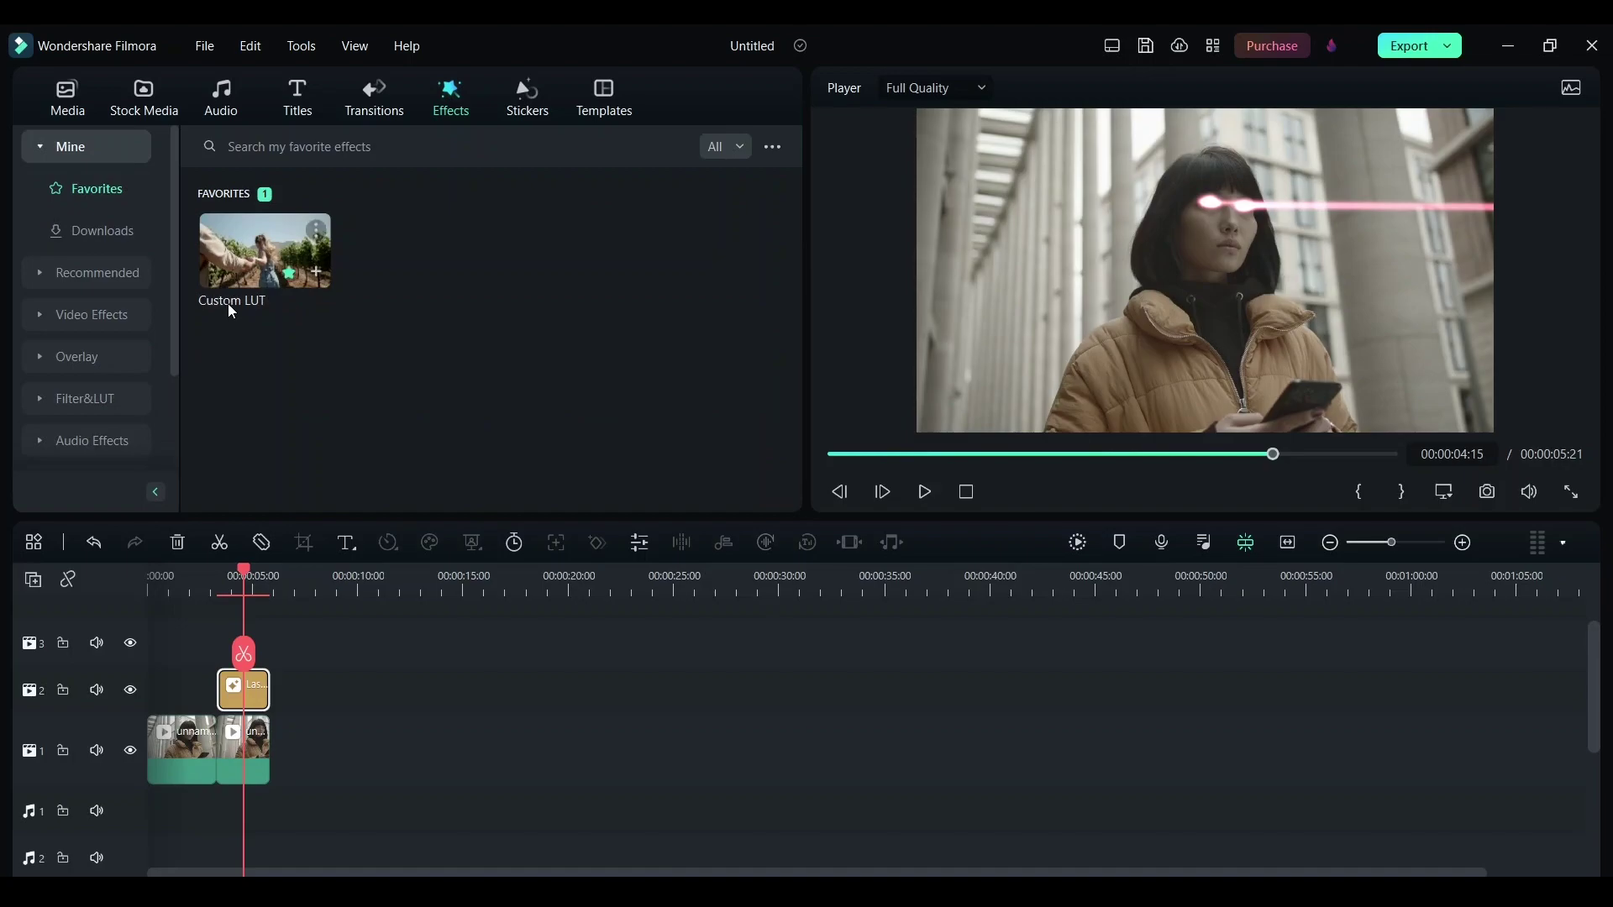
mouse_move(245, 260)
left_click_drag(246, 256, 269, 691)
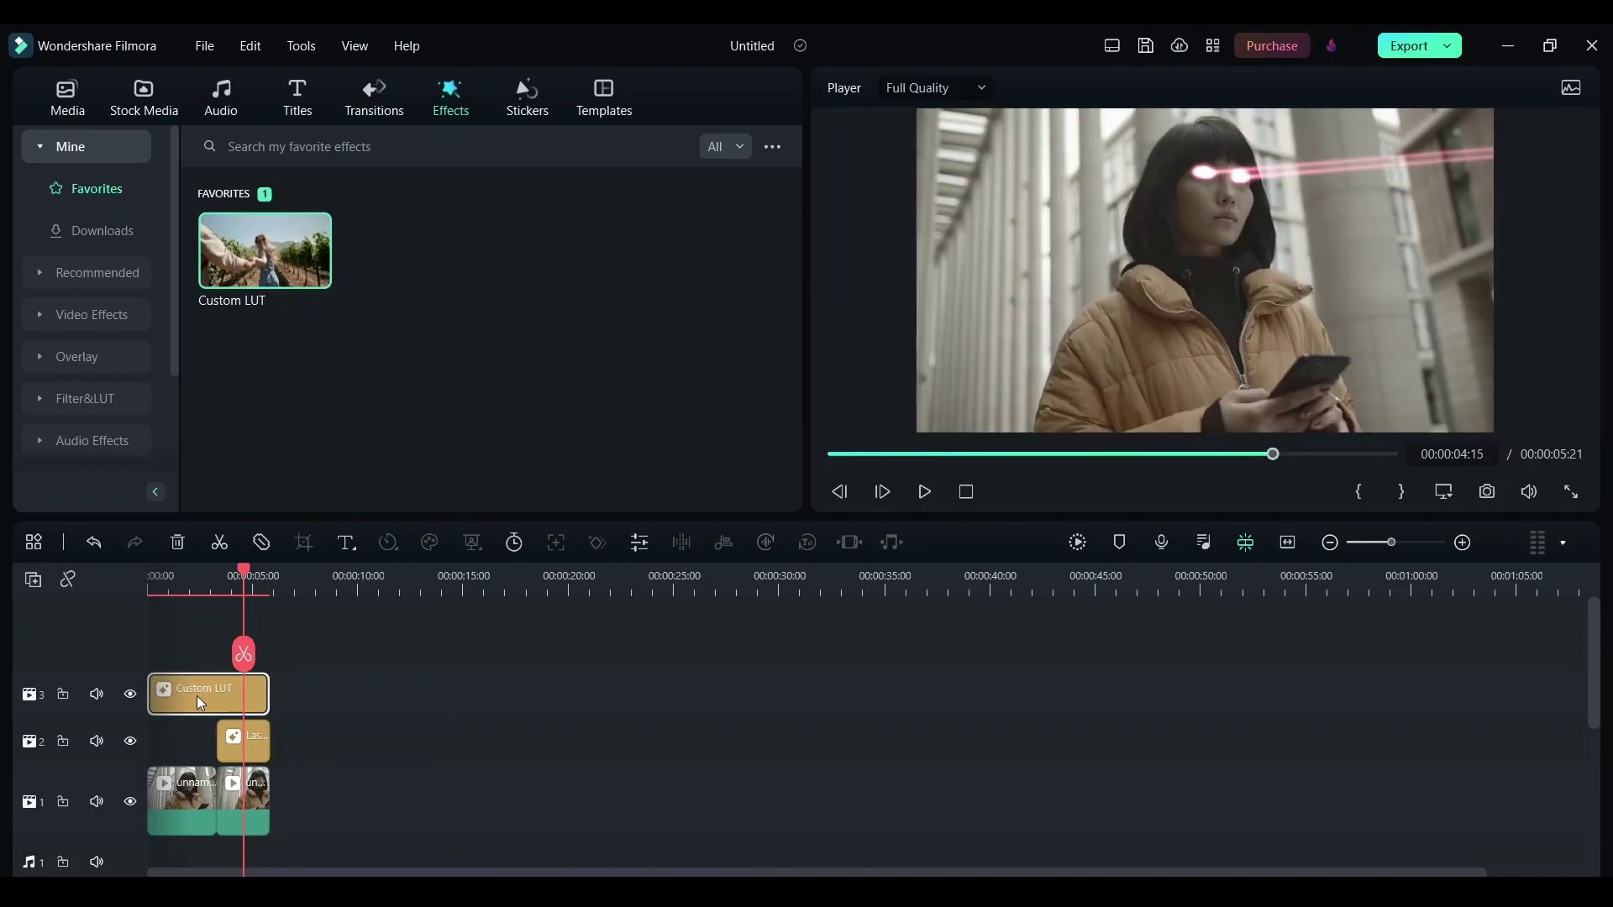
Set the Custom LUT's 3D LUT to Harry Potter and apply it
double_click(197, 697)
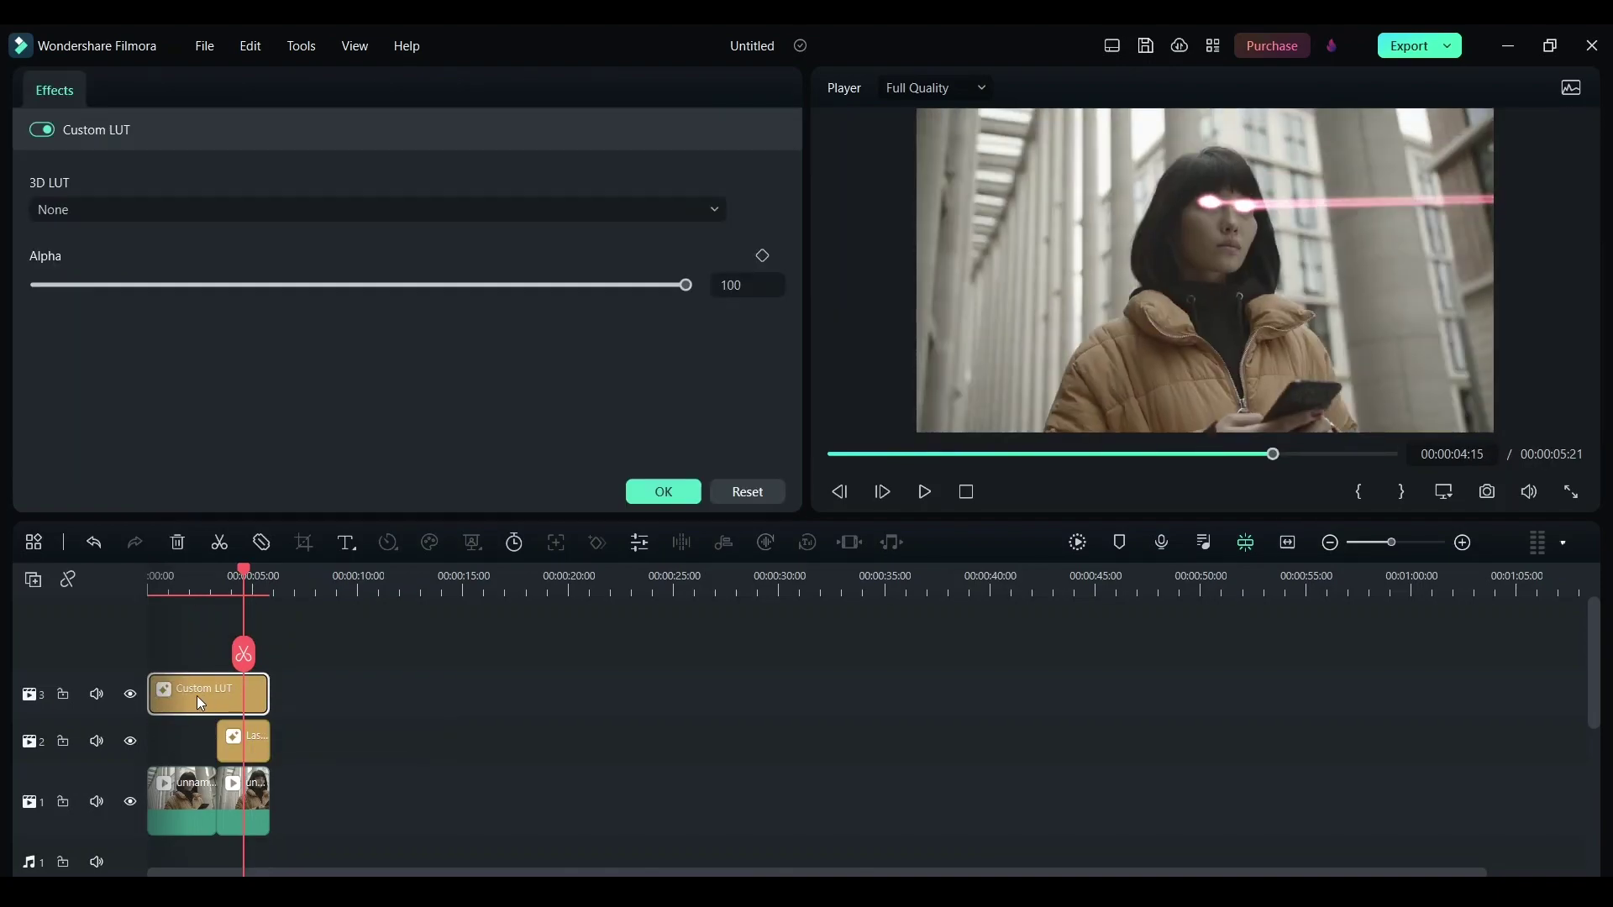
left_click(289, 209)
scroll(296, 393, "down", 5)
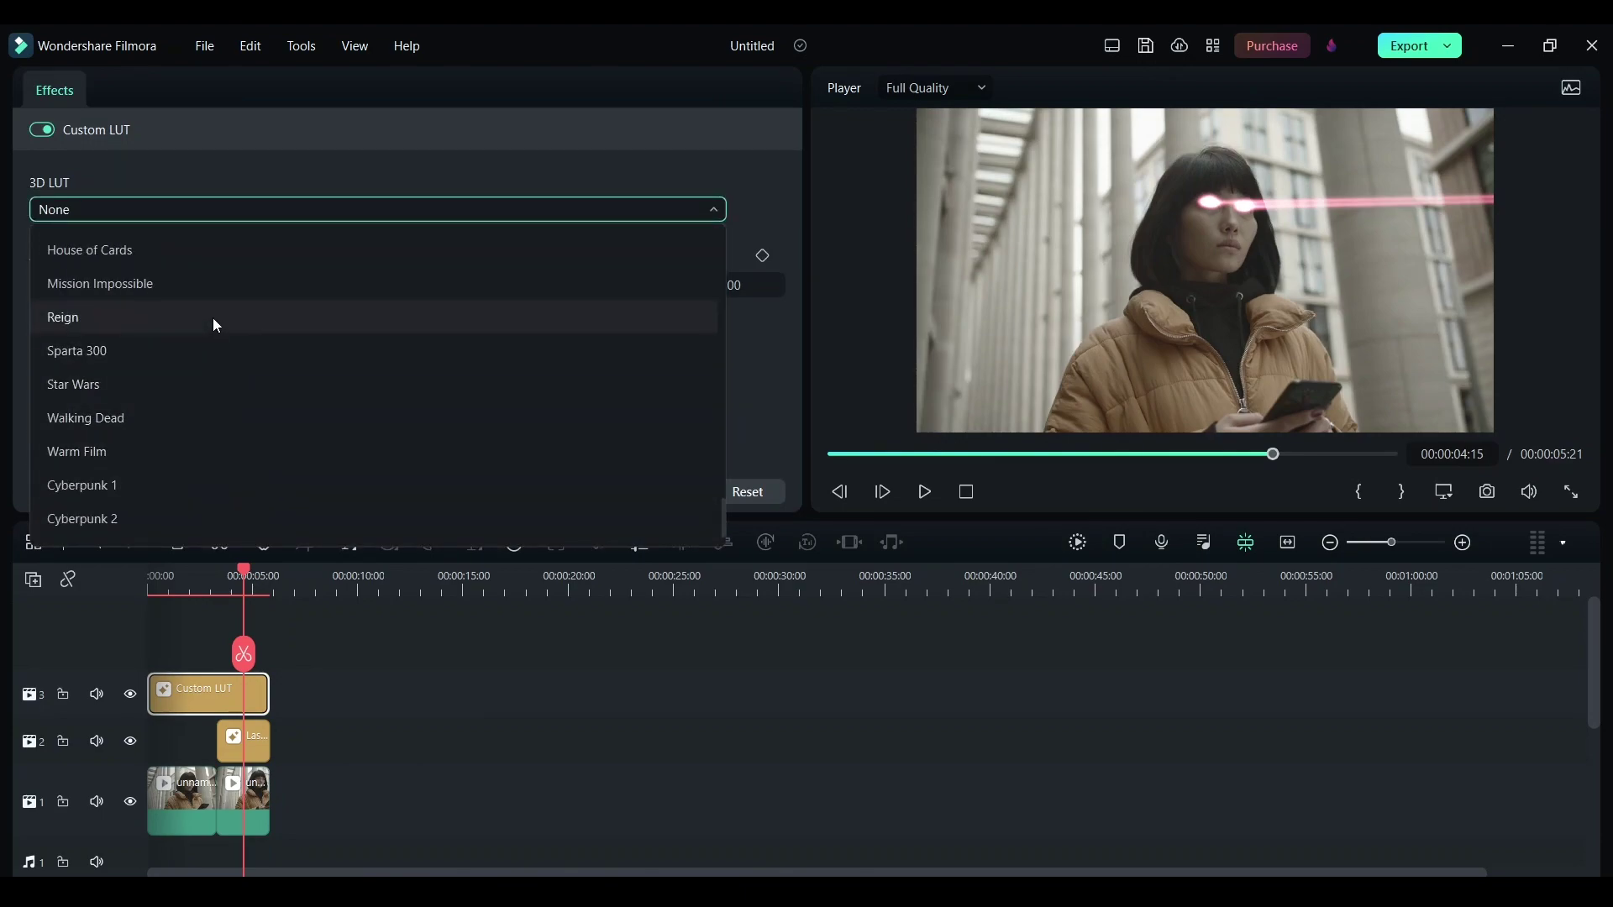
scroll(205, 339, "up", 1)
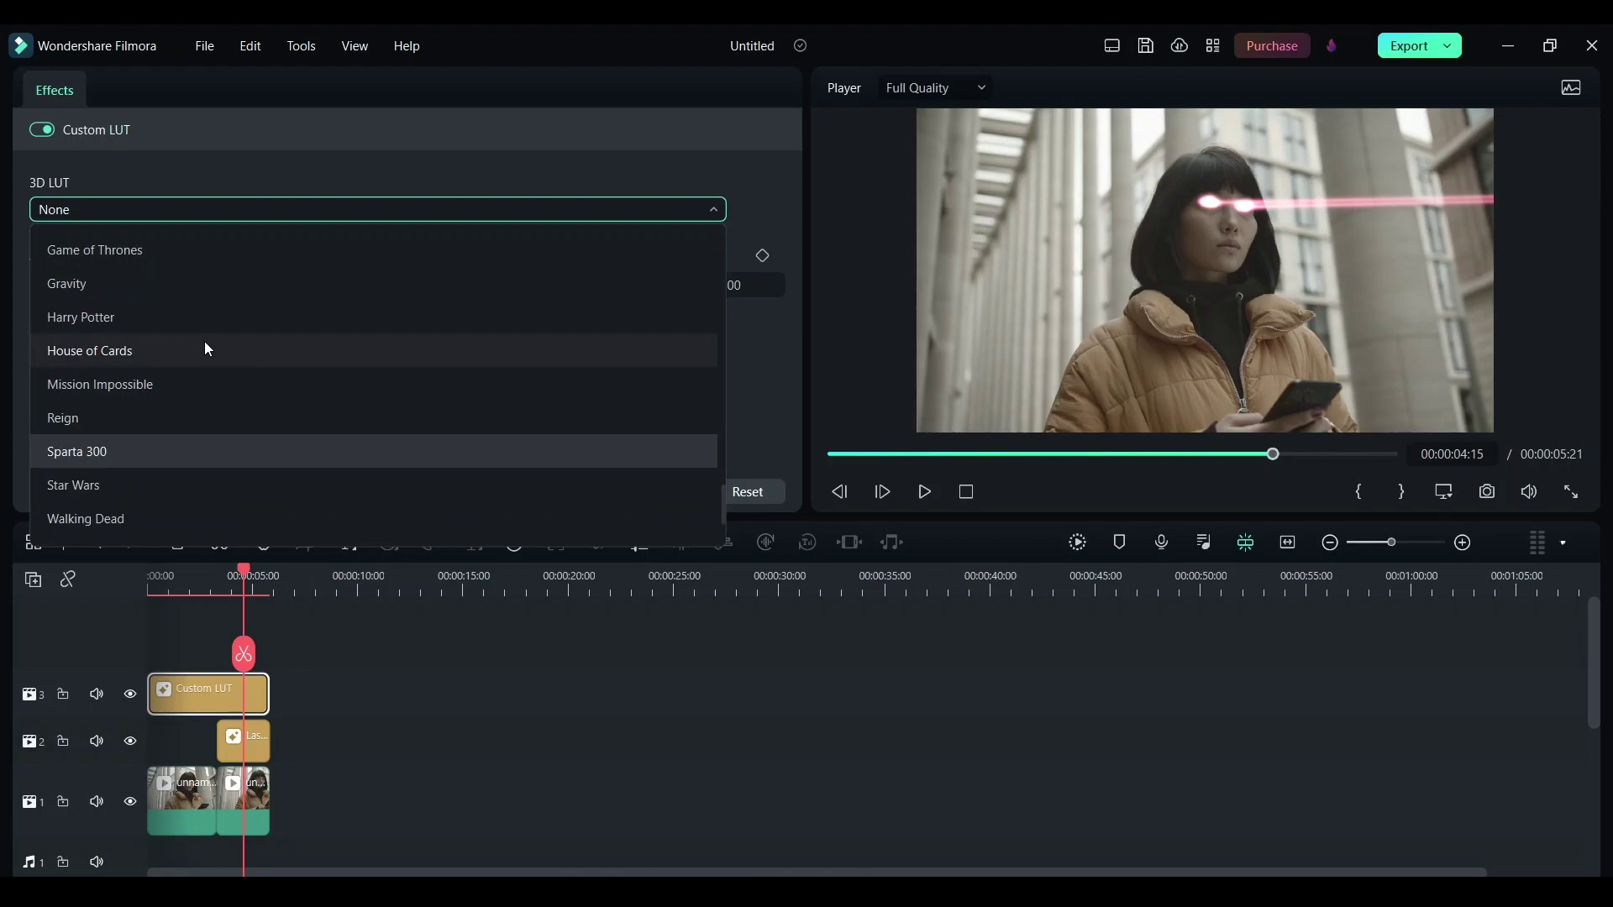
left_click(159, 323)
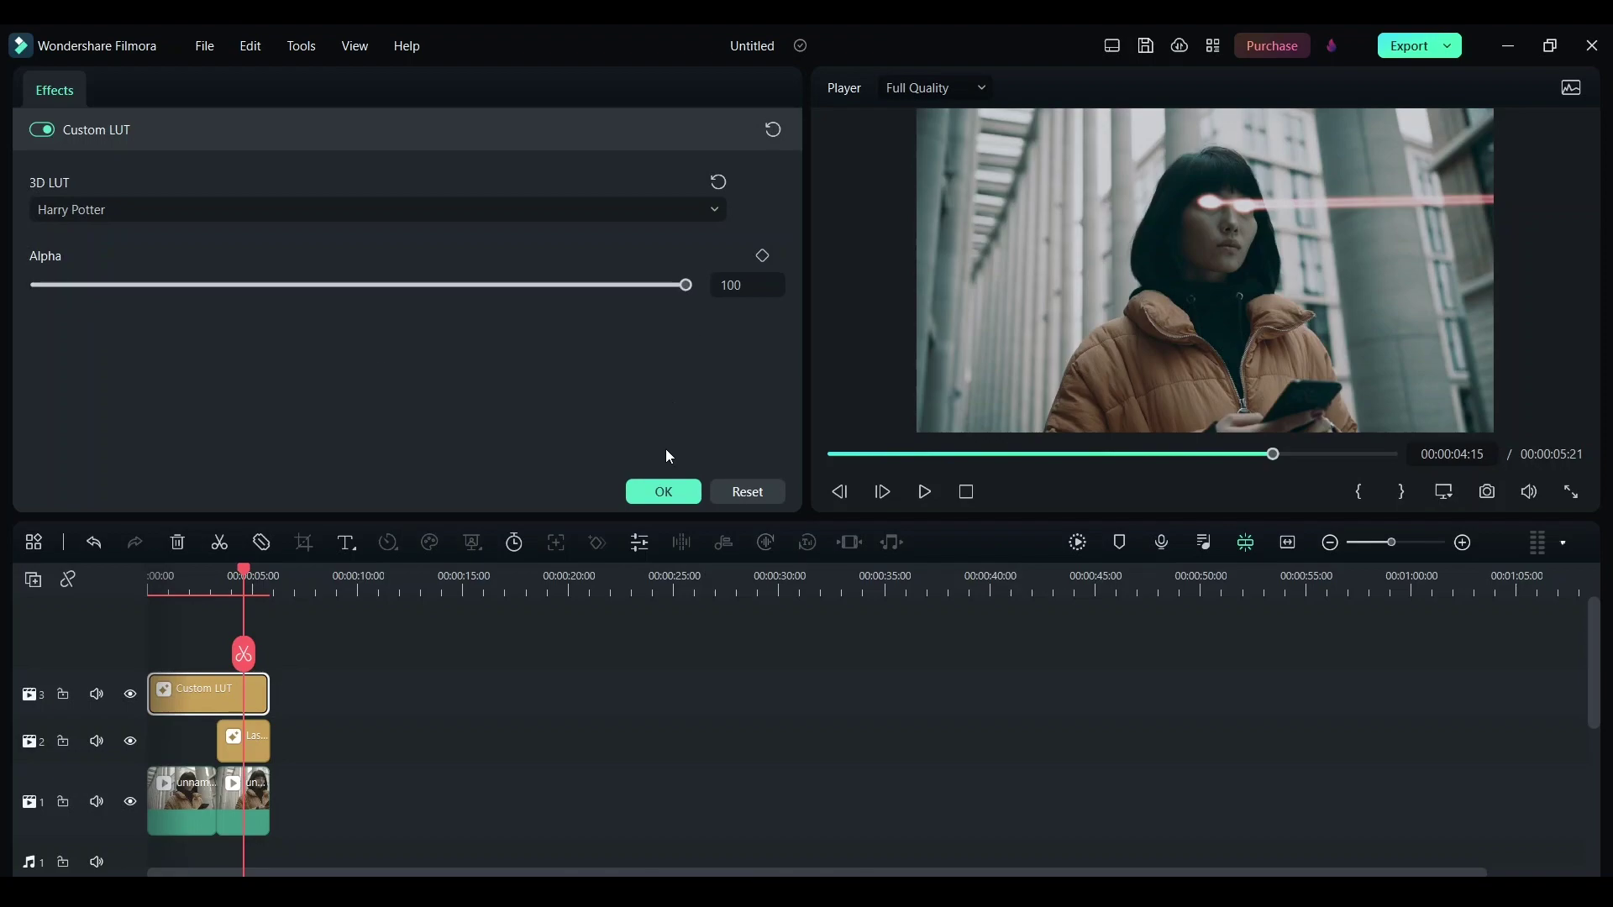
left_click(663, 493)
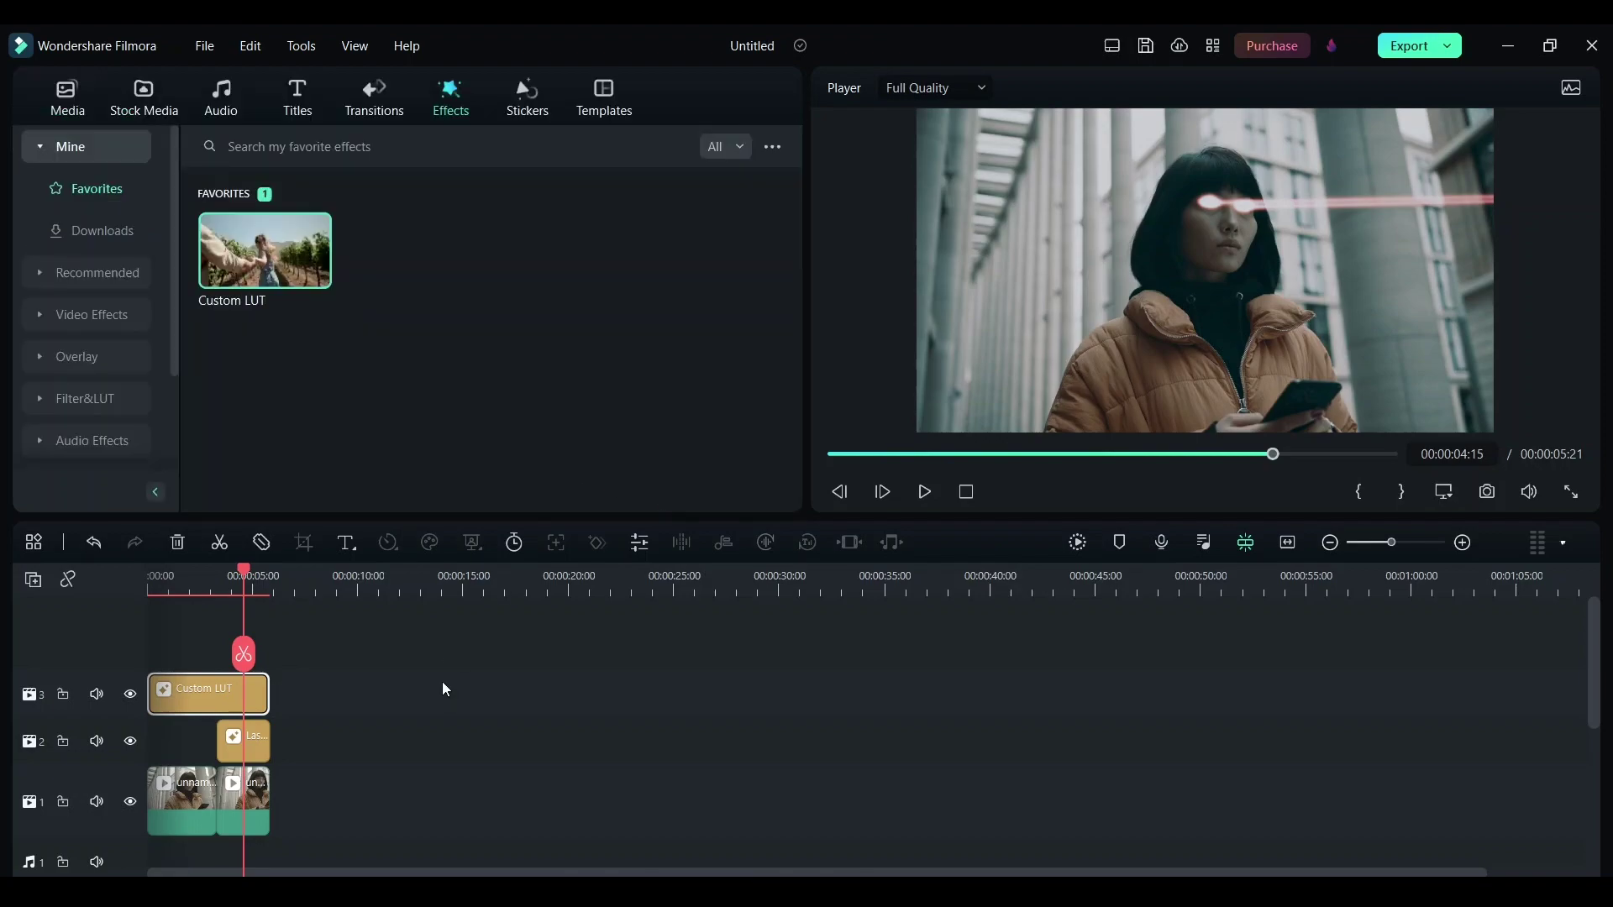
Deselect the LUT clip and show Audio > Sound Effect with the Basic Sound effects
left_click(451, 645)
scroll(451, 645, "down", 1)
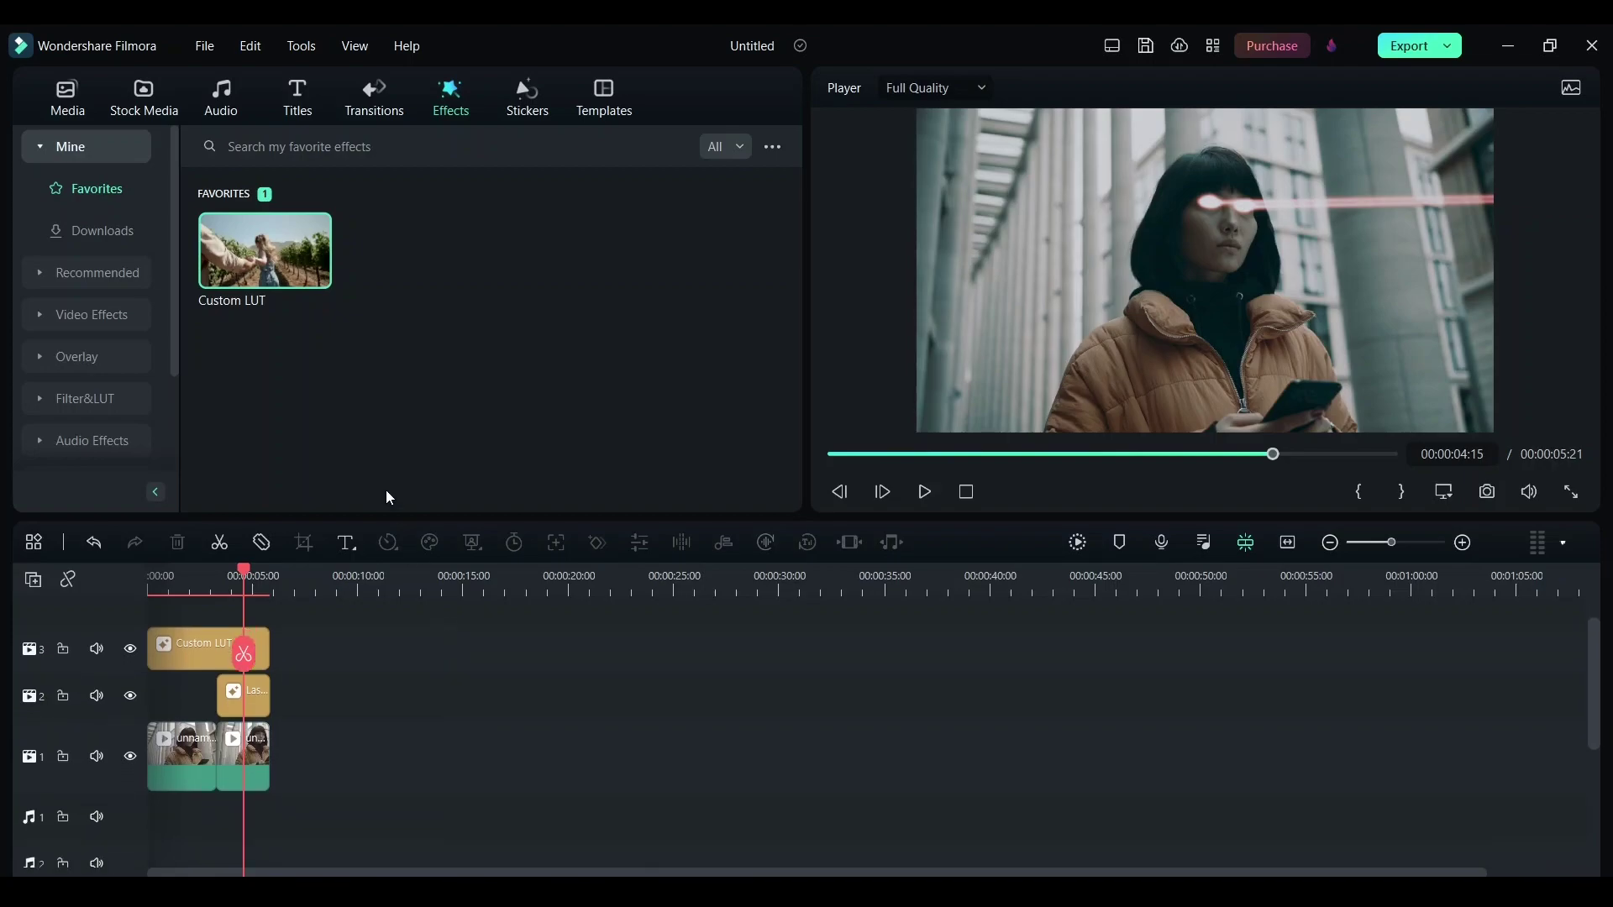
left_click(222, 99)
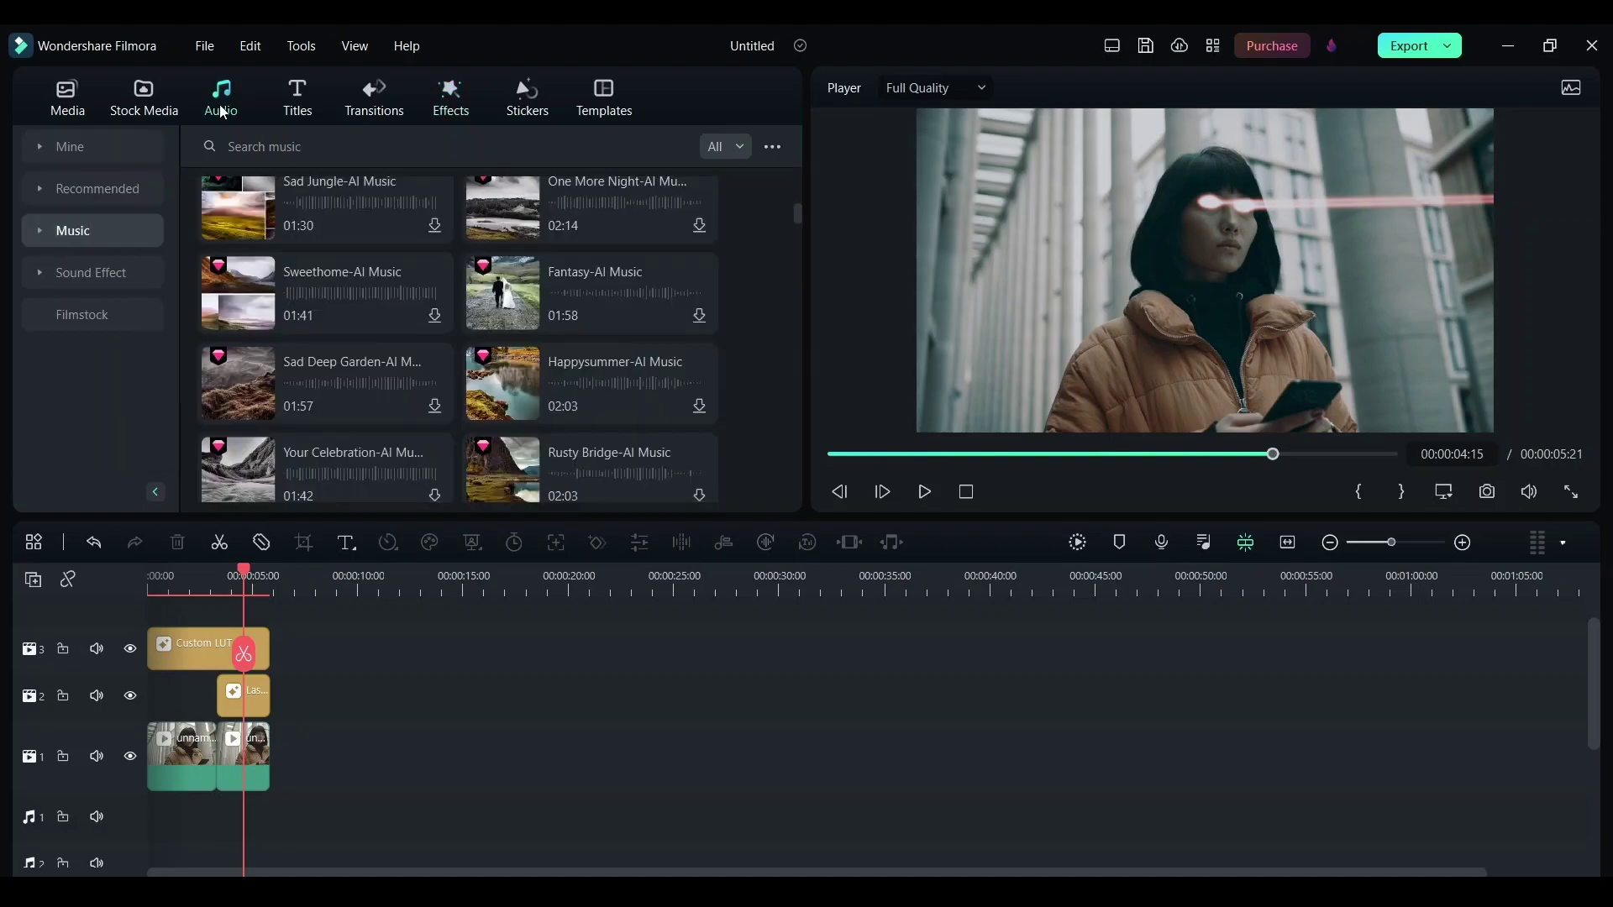
left_click(94, 274)
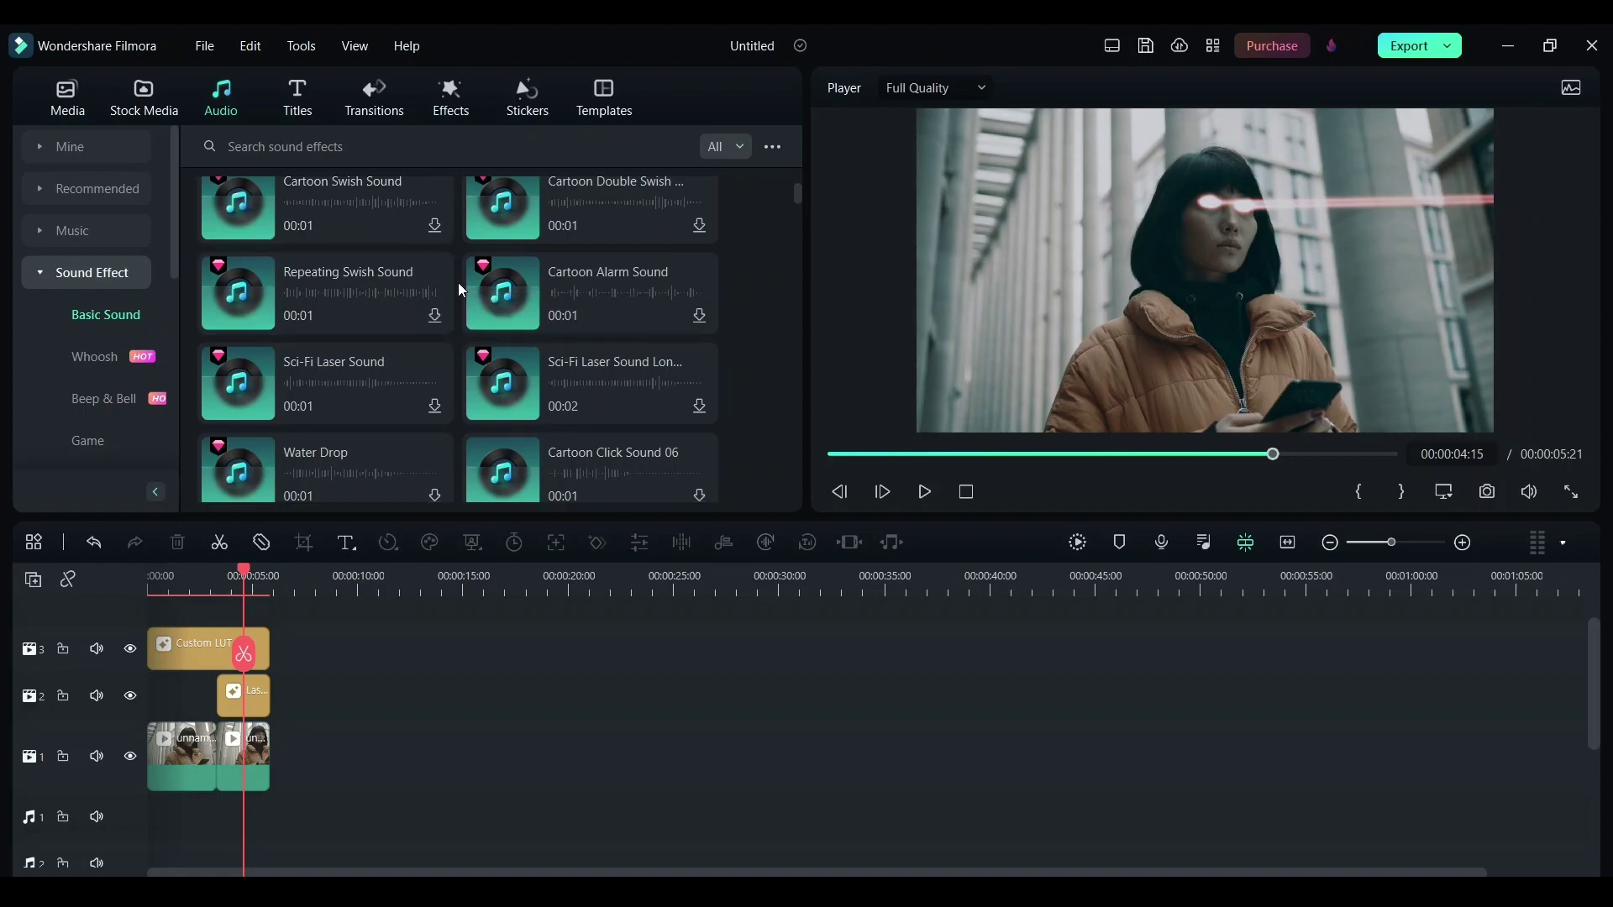
left_click(190, 591)
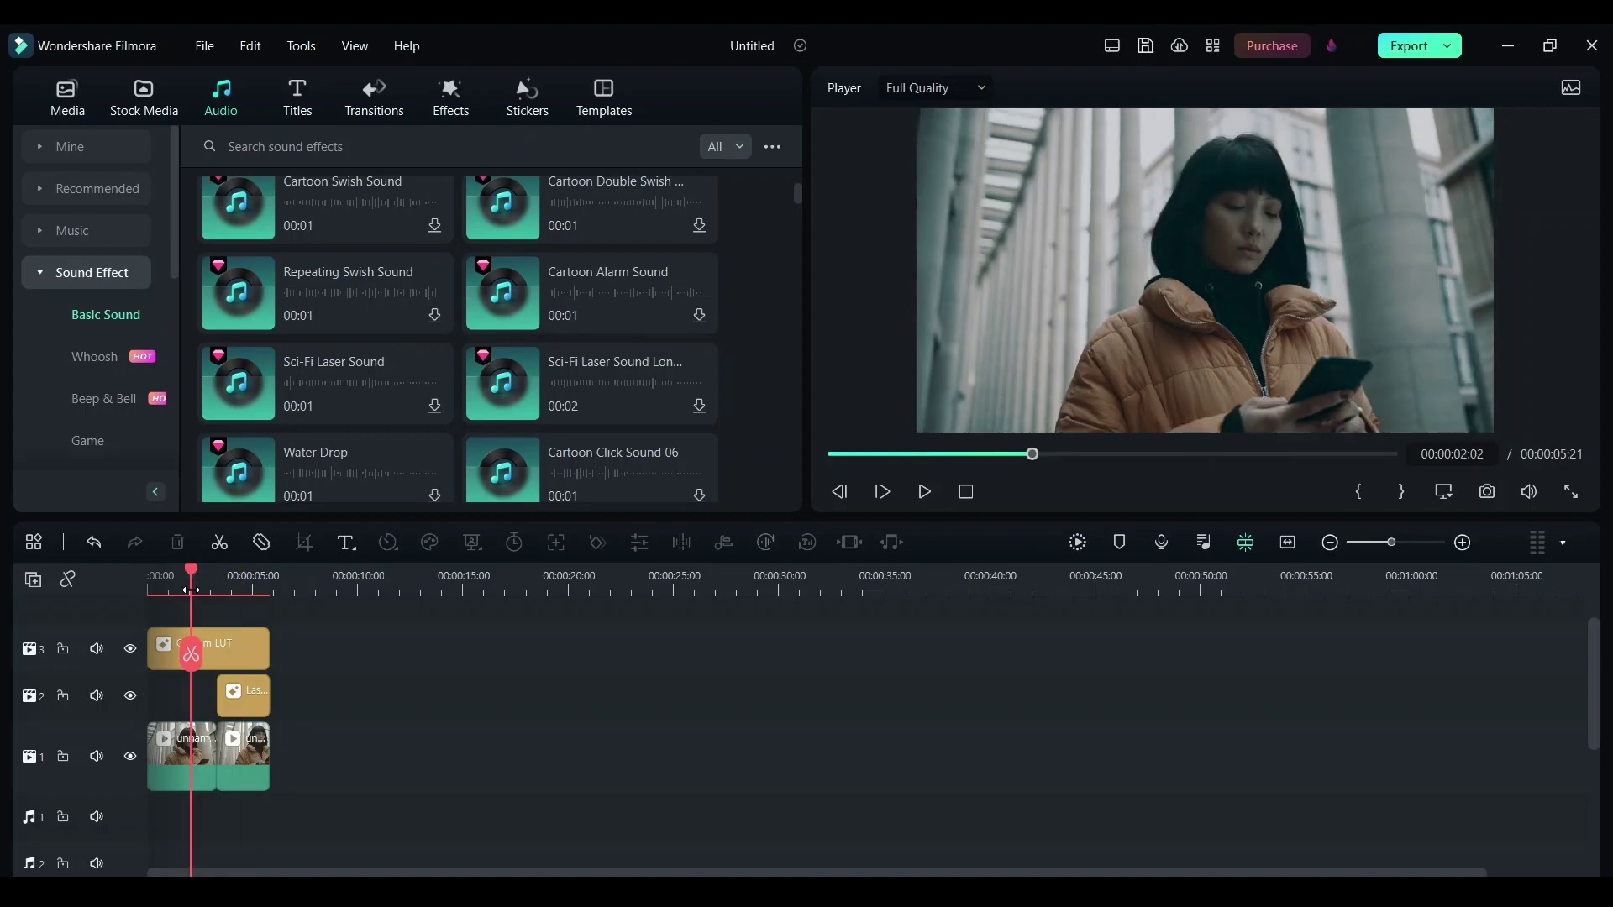
left_click_drag(193, 571, 175, 578)
key("space")
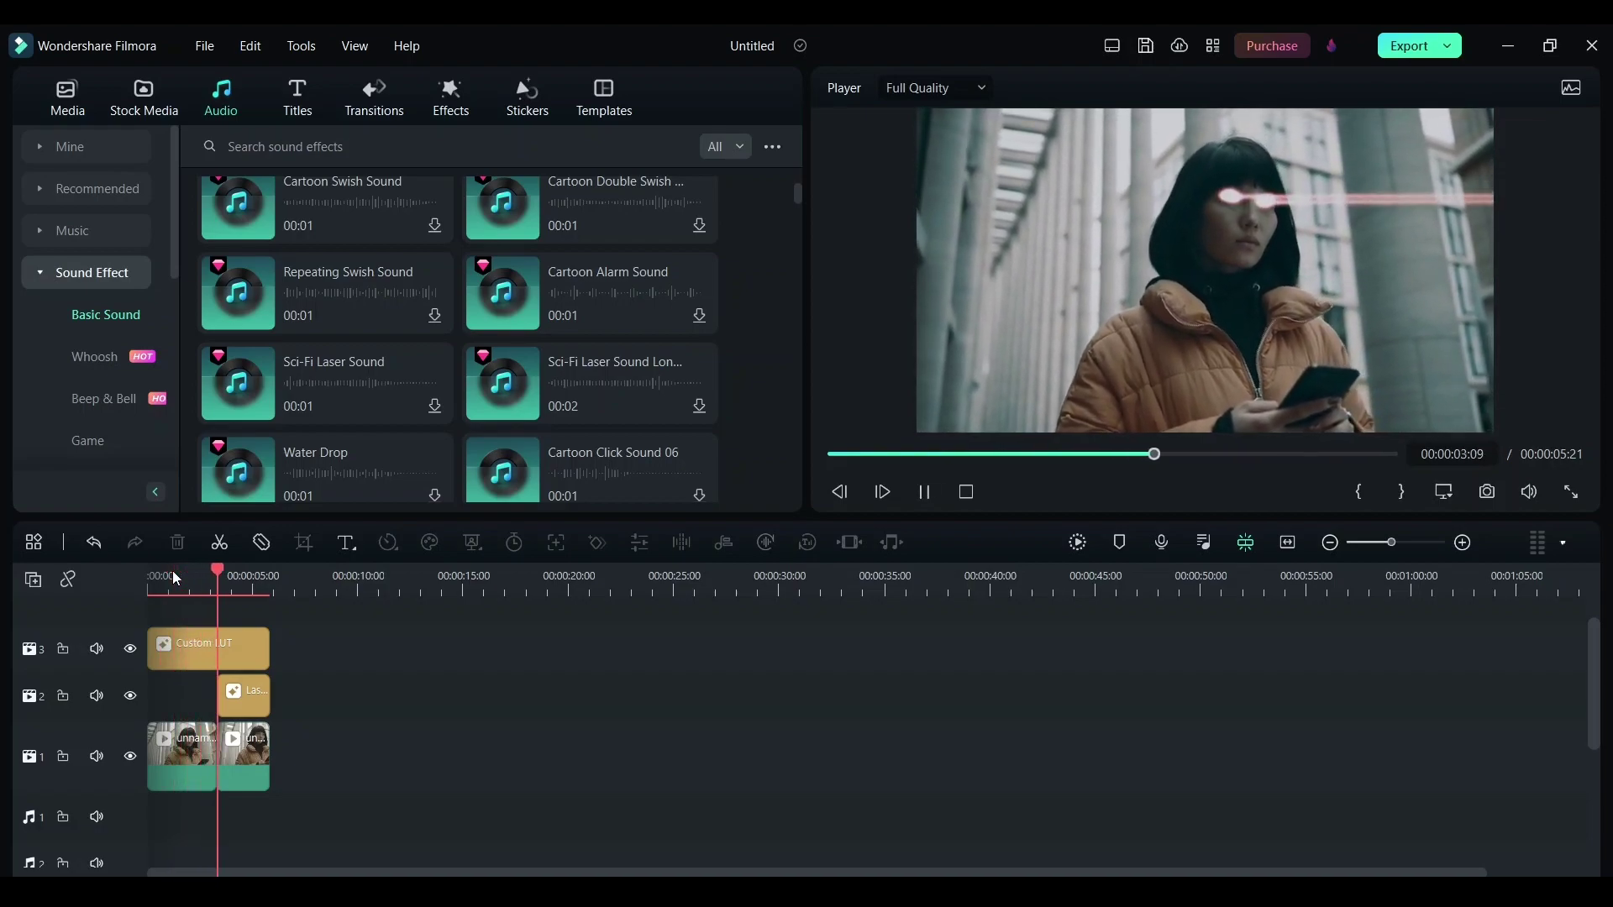